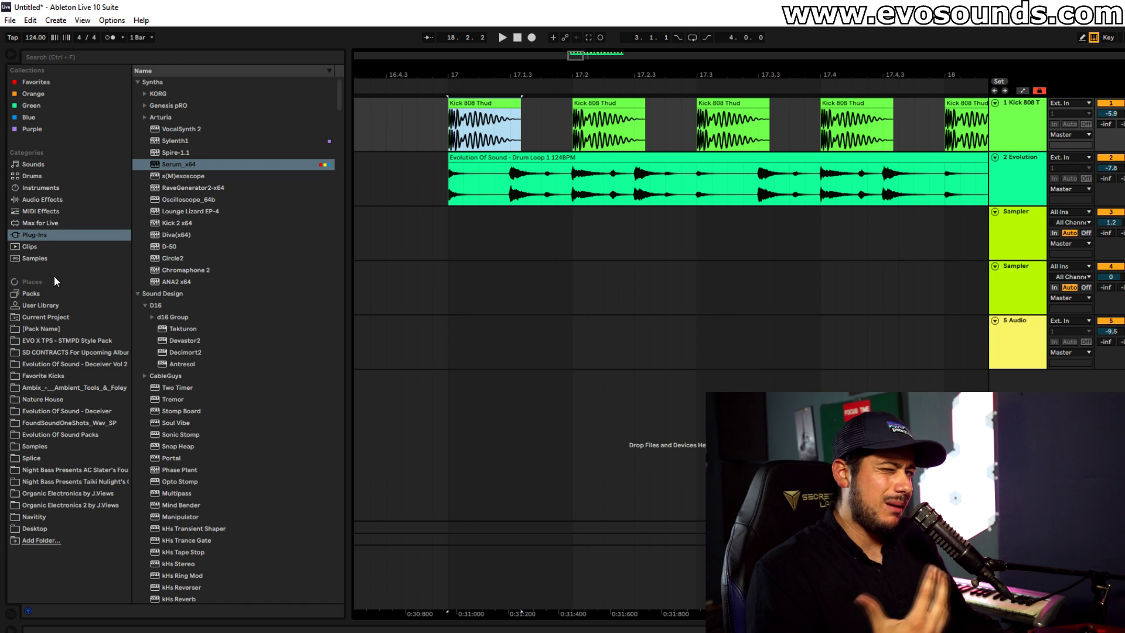
# Search the drum samples for 808 and place Kick 808 Tone on the kick track at bar 17, replacing the clips there
pyautogui.click(52, 189)
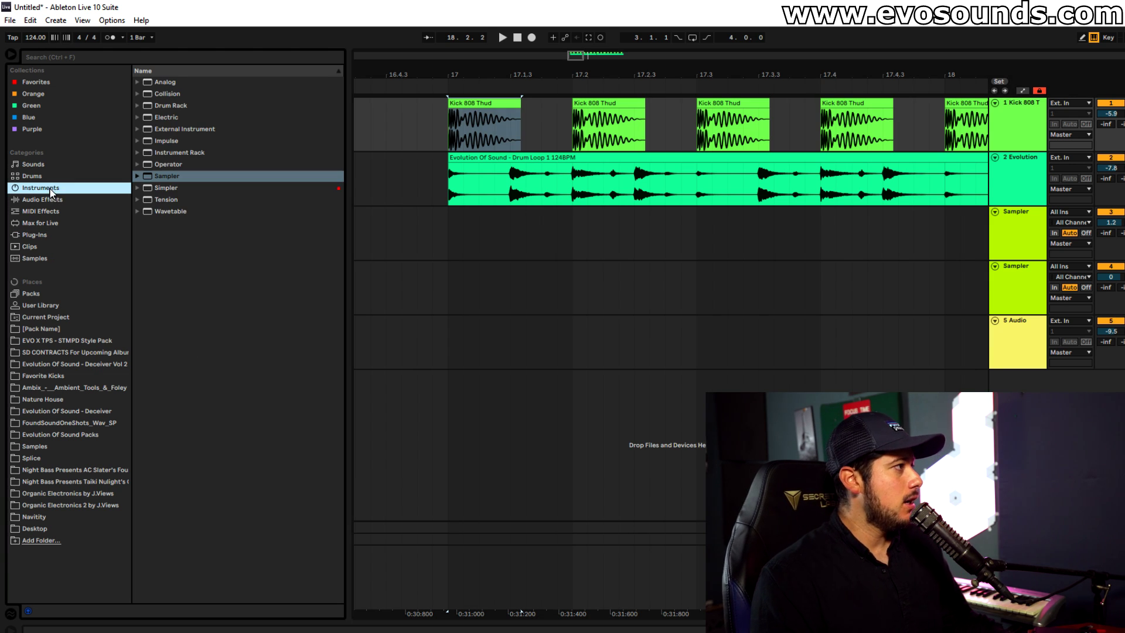
pyautogui.click(66, 175)
pyautogui.click(87, 56)
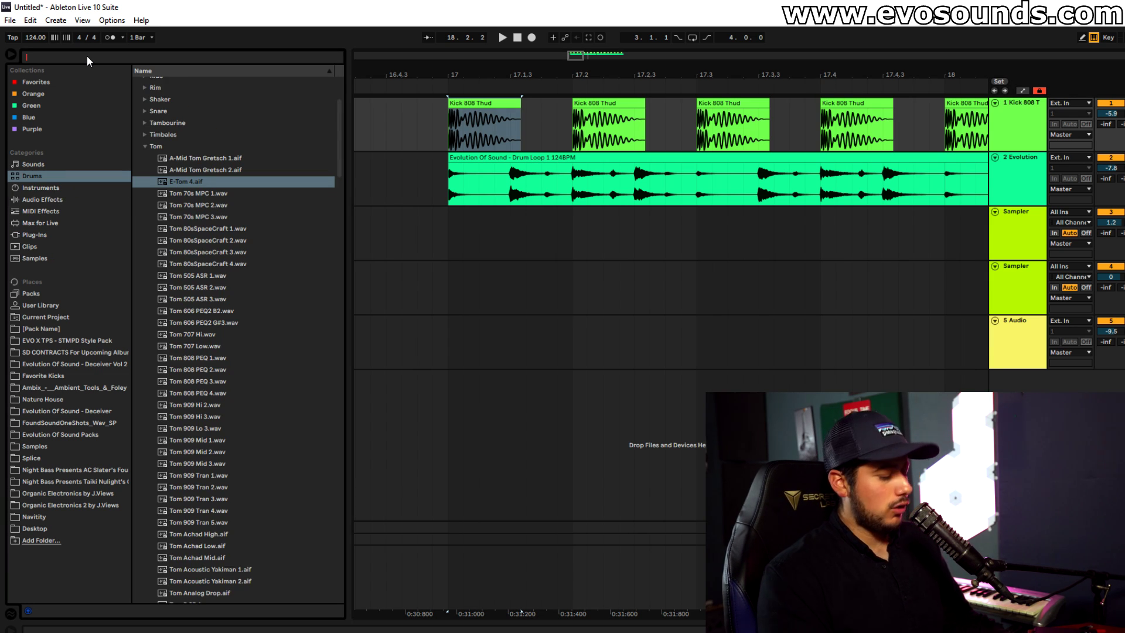
pyautogui.write('808')
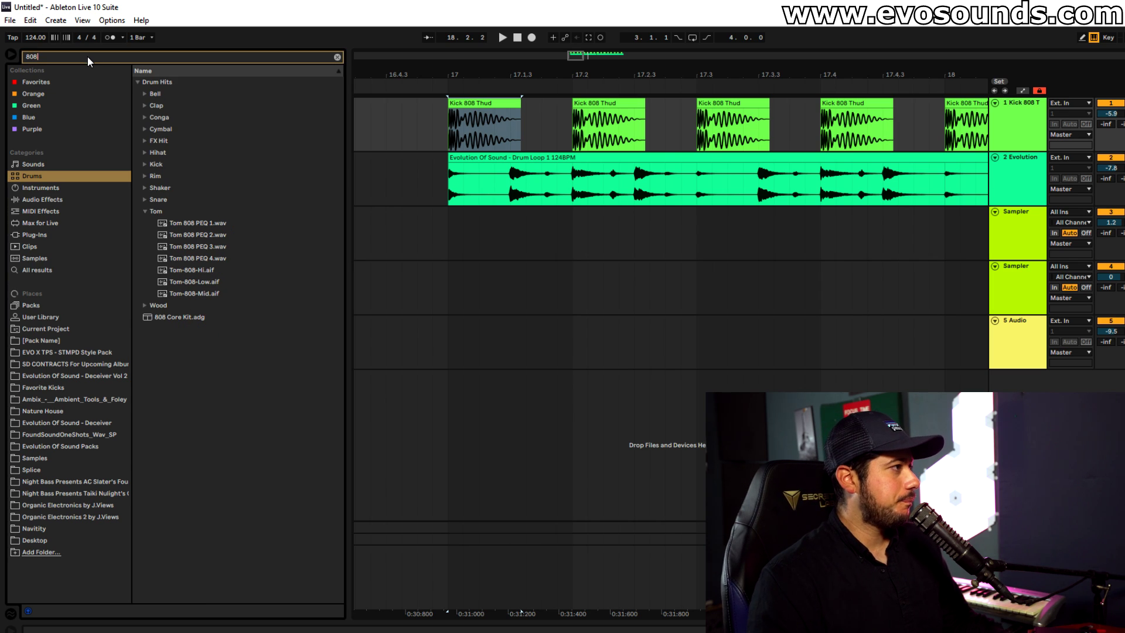
pyautogui.click(195, 284)
pyautogui.click(145, 165)
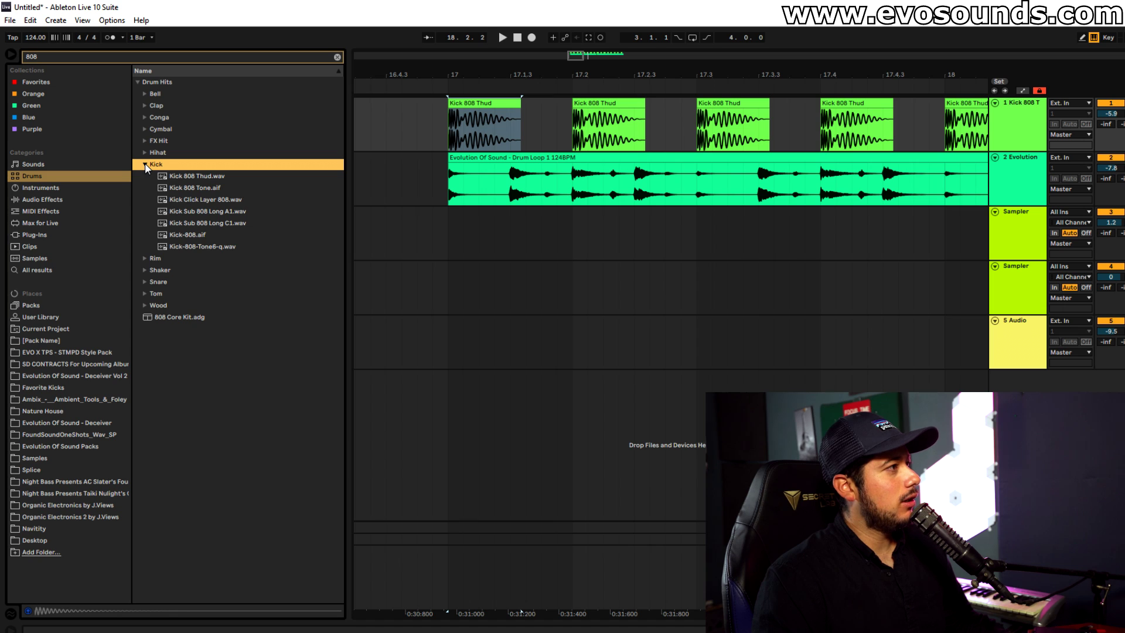
pyautogui.click(199, 176)
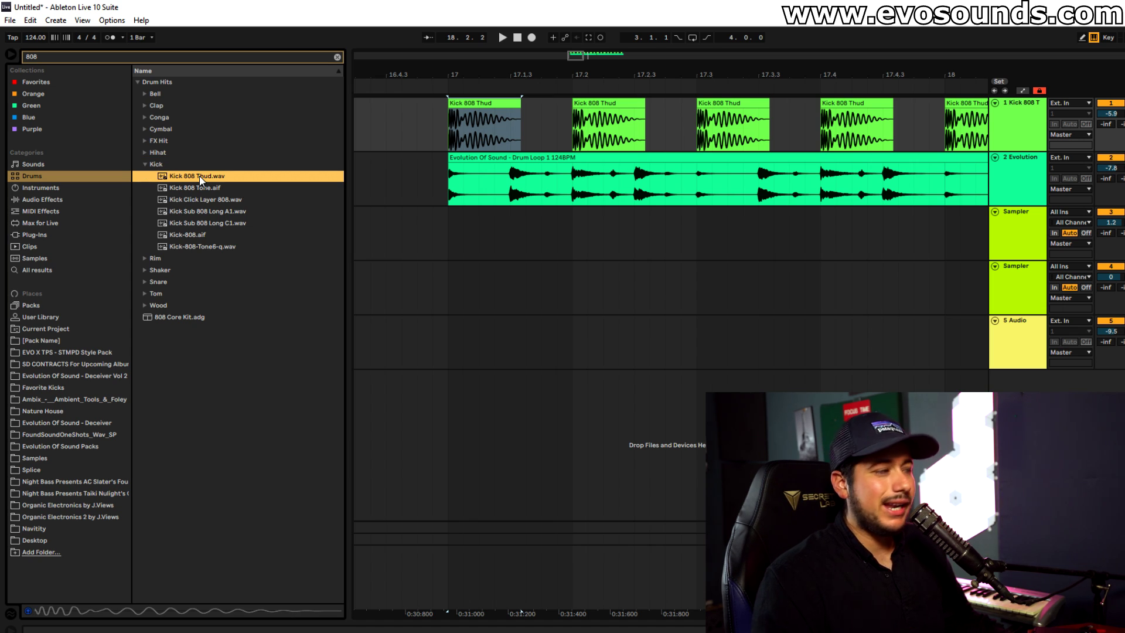
pyautogui.moveTo(186, 191); pyautogui.dragTo(446, 128)
pyautogui.press('space')
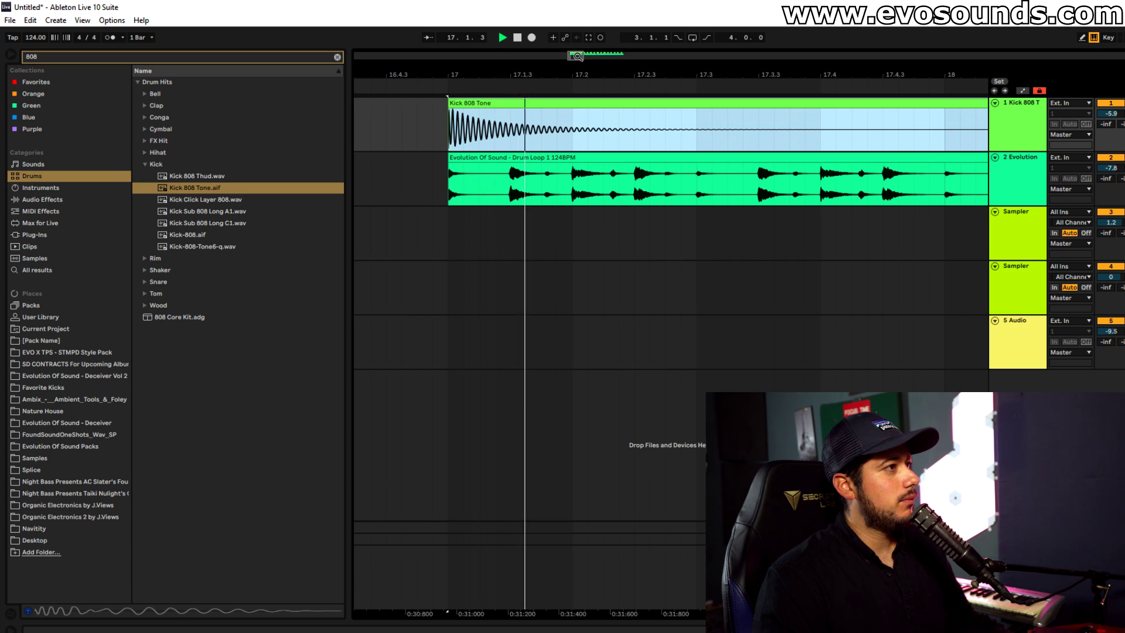
# Trim the Kick 808 Tone clip to an eighth note ending at 17.1.3 and fade out its end
pyautogui.press('-')
pyautogui.moveTo(756, 116); pyautogui.dragTo(519, 126)
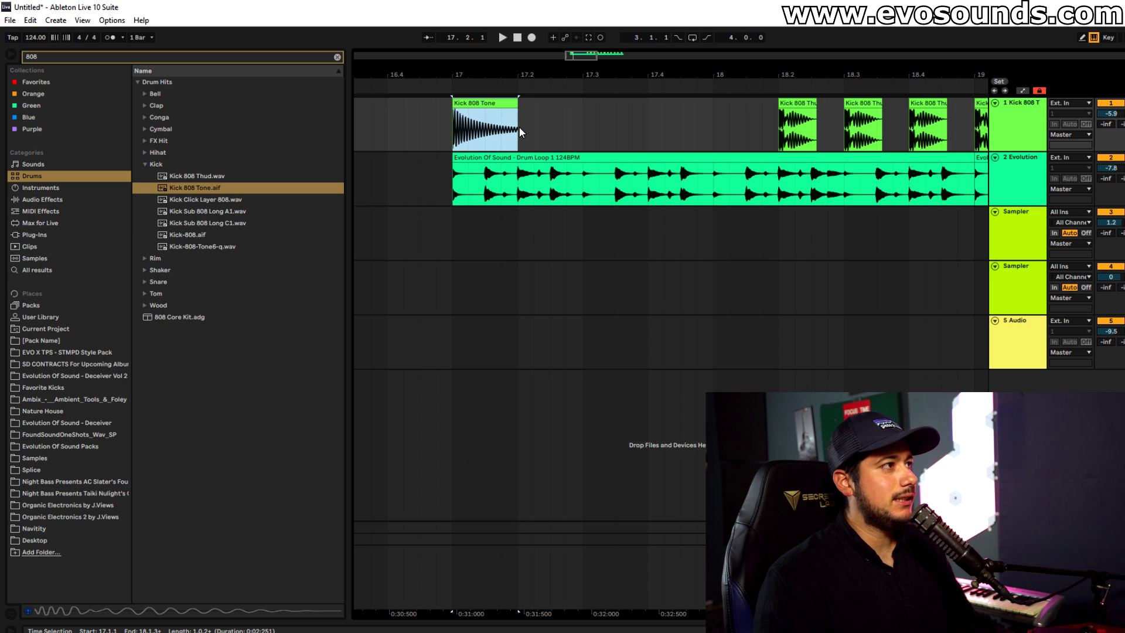
pyautogui.moveTo(518, 112); pyautogui.dragTo(480, 113)
pyautogui.press('+')
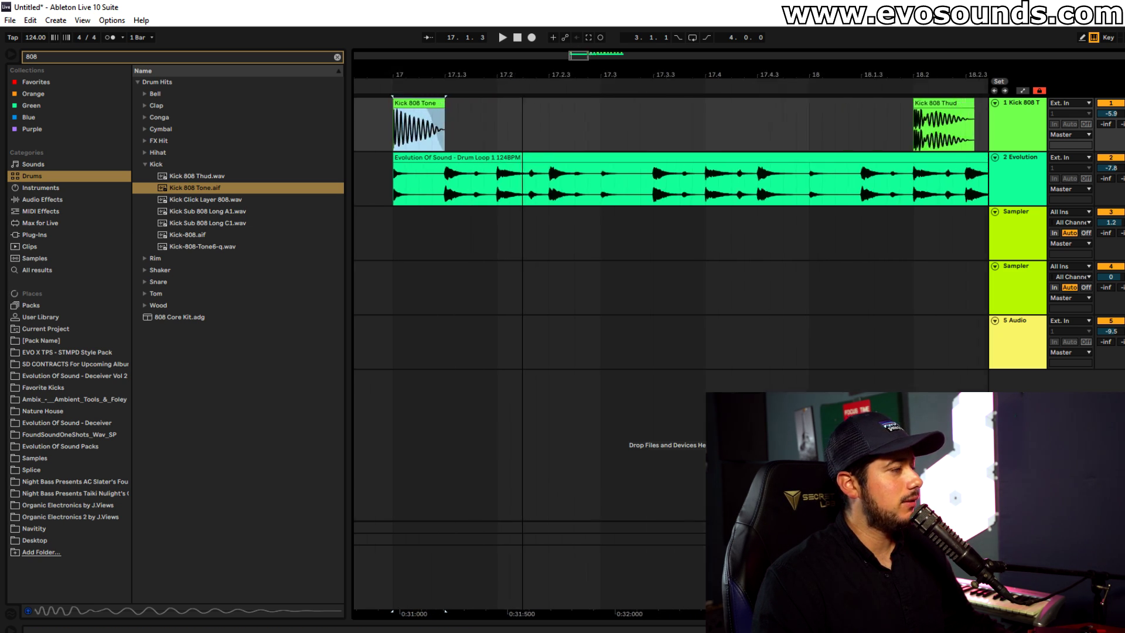
pyautogui.click(1023, 92)
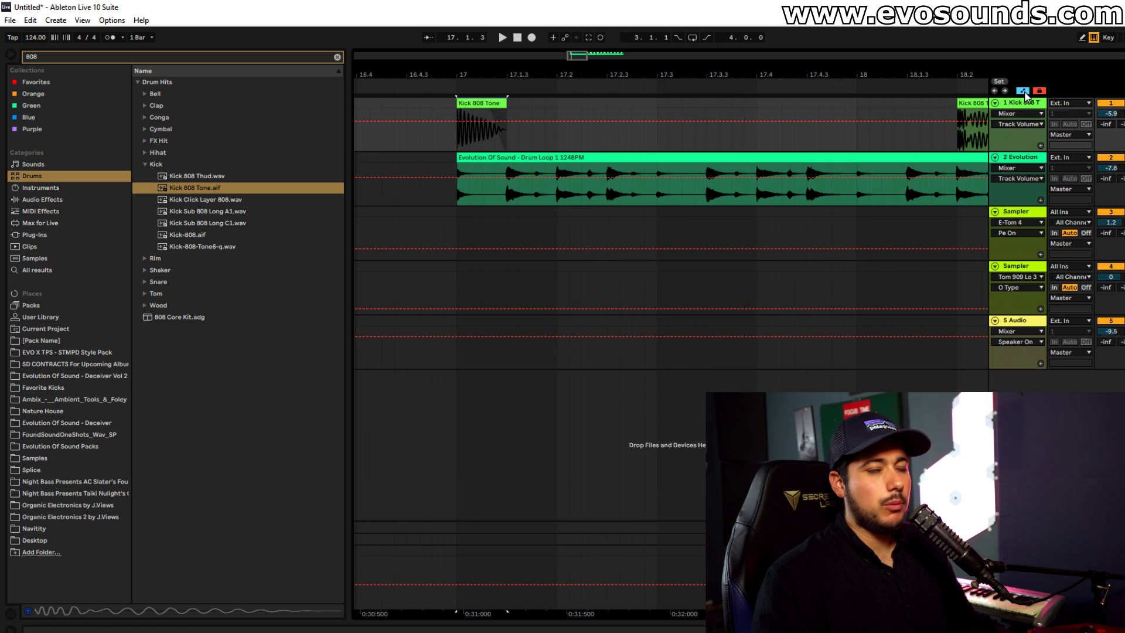
pyautogui.click(1022, 91)
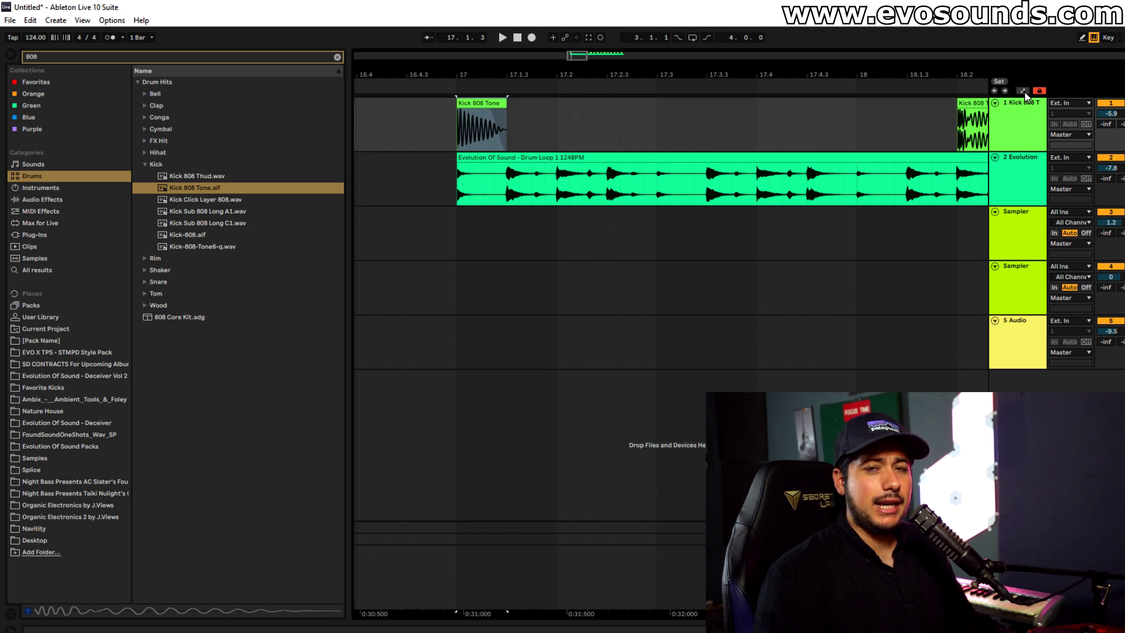
# Duplicate the trimmed kick with one-beat spacing so it fills every beat from bar 17 to bar 19
pyautogui.click(502, 105)
pyautogui.moveTo(502, 105); pyautogui.dragTo(456, 121)
pyautogui.hotkey('ctrl', 'd')
pyautogui.hotkey('ctrl', 'd')
pyautogui.press('-')
pyautogui.press('-')
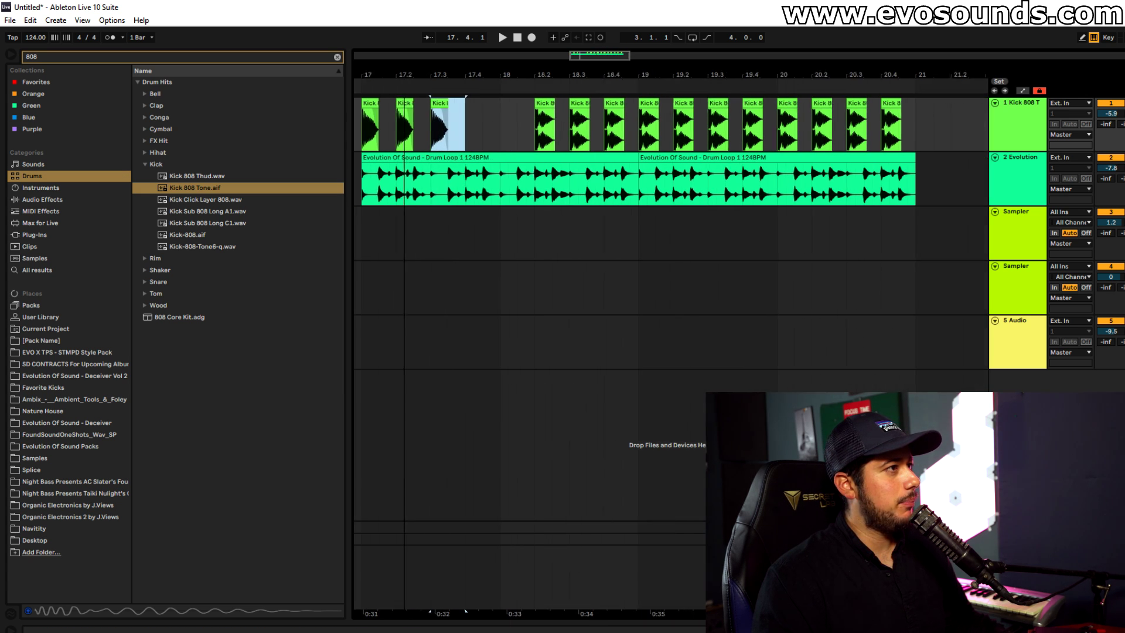
pyautogui.hotkey('ctrl', 'd')
pyautogui.hotkey('ctrl', 'd')
# Loop bars 17 to 19 of the kick and drum loop tracks and play the loop
pyautogui.moveTo(369, 118); pyautogui.dragTo(630, 201)
pyautogui.hotkey('ctrl', 'l')
pyautogui.press('space')
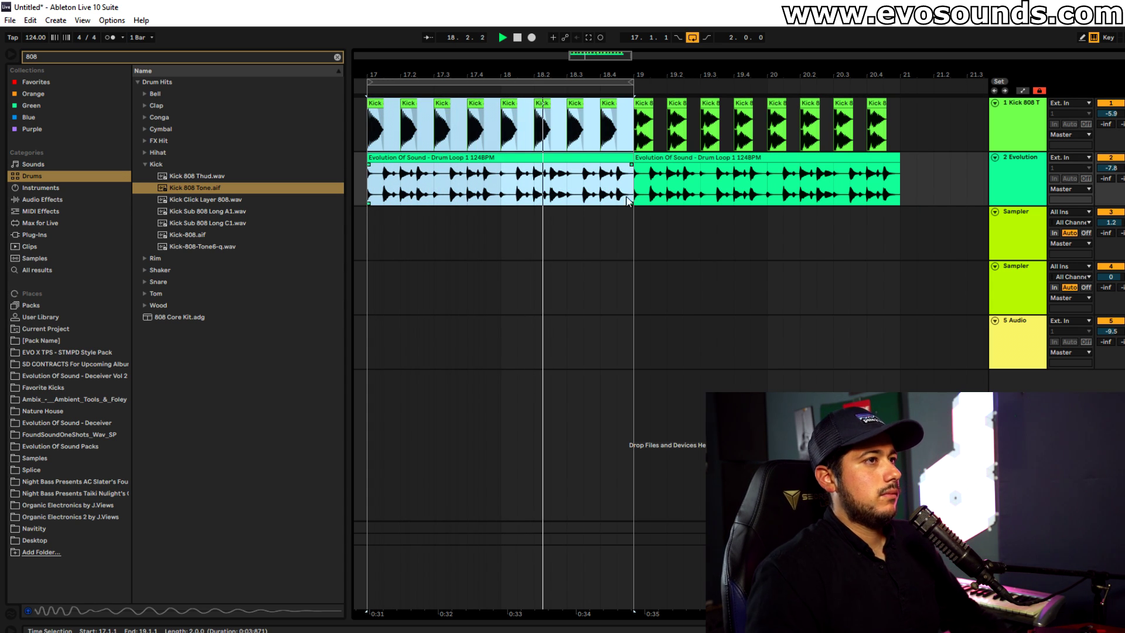
pyautogui.press('+')
# Stop playback, show the kick track's devices, and find and add the Spectrum audio effect to it
pyautogui.click(965, 136)
pyautogui.hotkey('shift', 'Tab')
pyautogui.press('space')
pyautogui.click(56, 200)
pyautogui.click(336, 57)
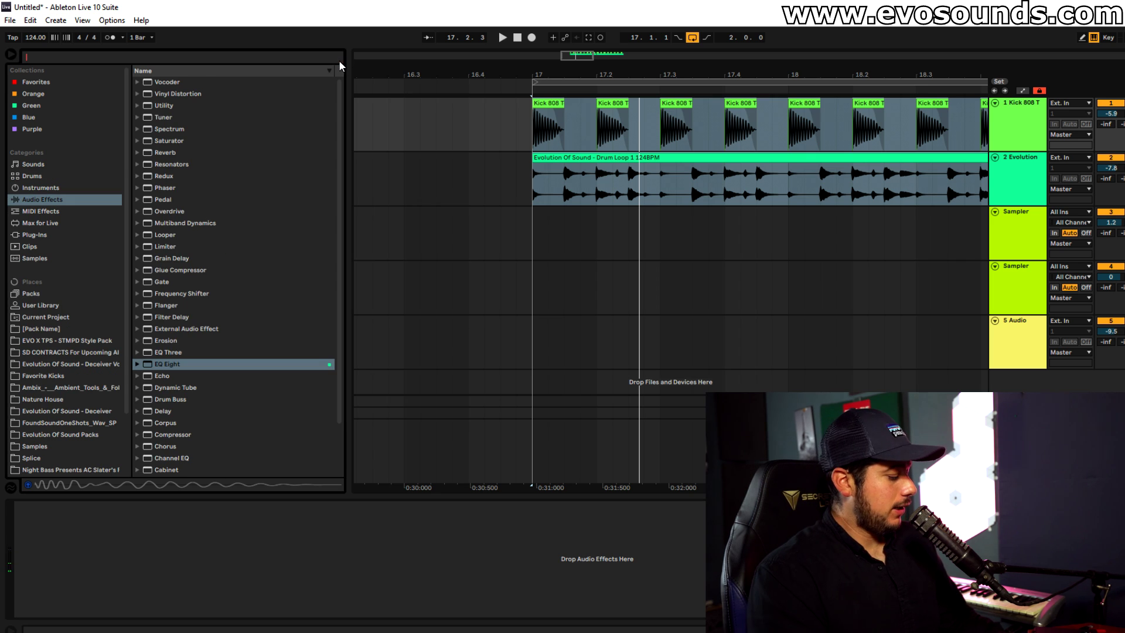
pyautogui.write('spec')
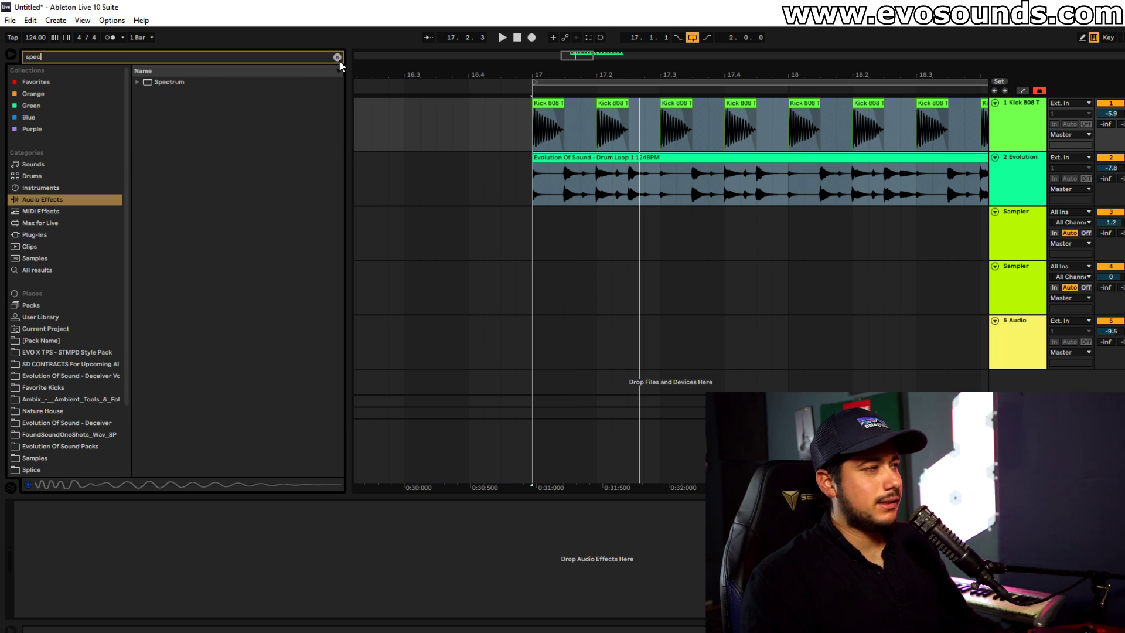
pyautogui.press('Down')
pyautogui.press('Return')
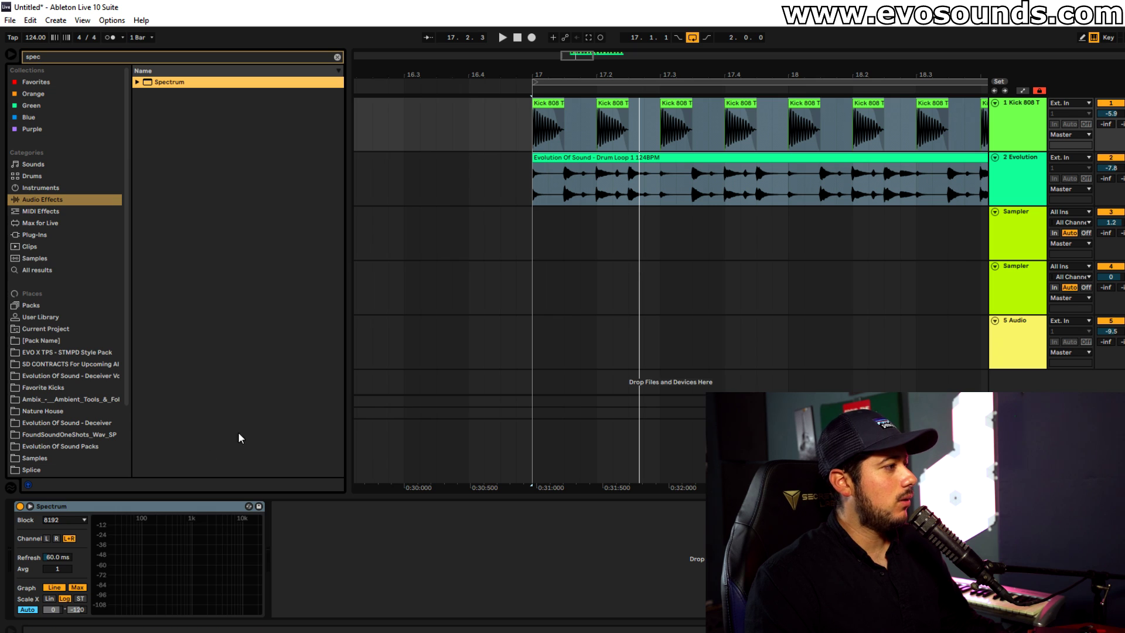
# Expand the Spectrum display and play the loop to read the kick's fundamental frequency and note
pyautogui.click(30, 507)
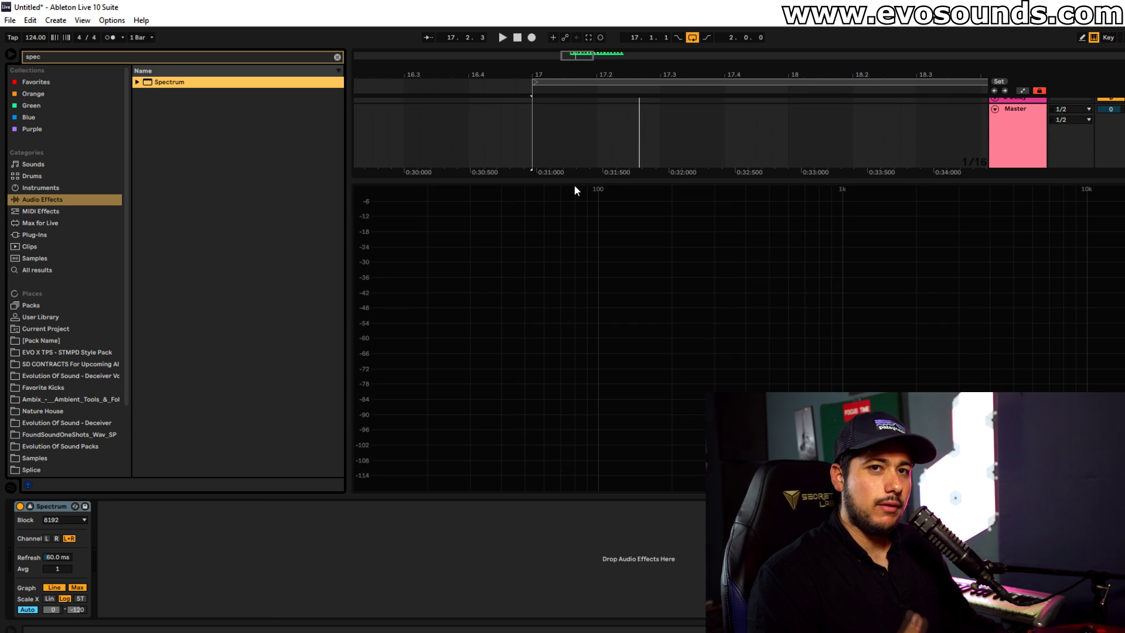
pyautogui.press('space')
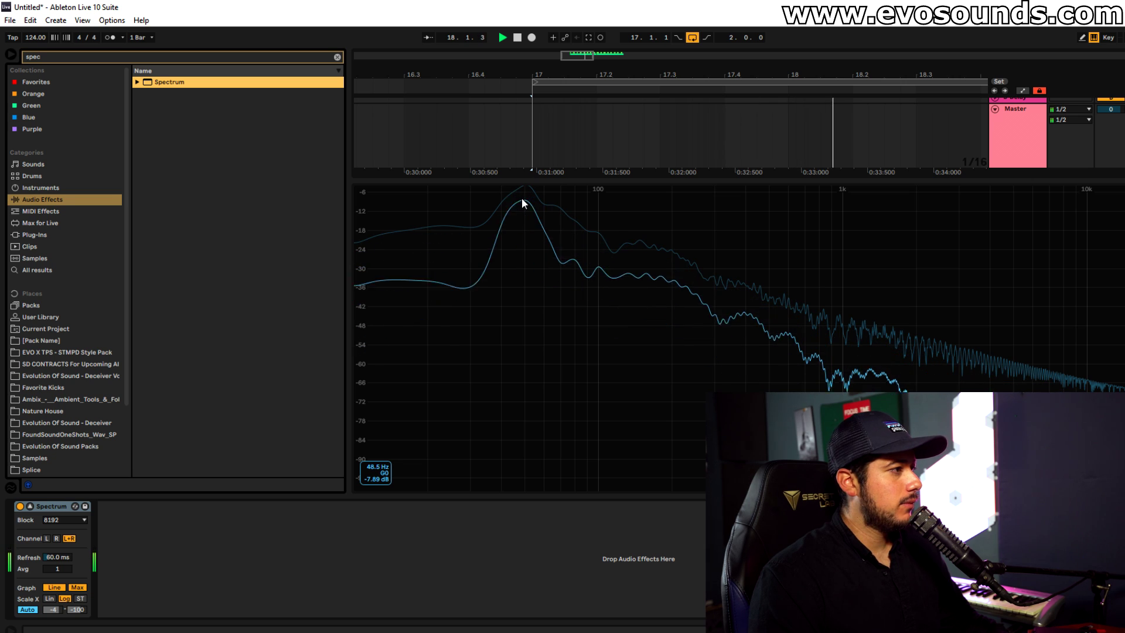
pyautogui.click(638, 247)
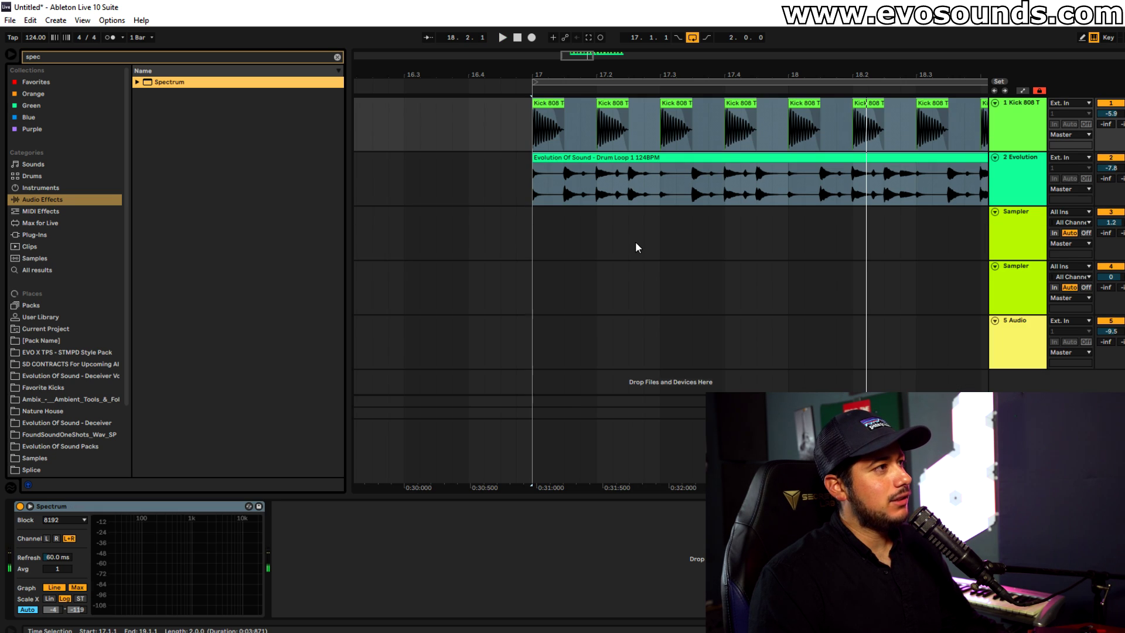
# Try lowering the first kick clip's transposition, and return it to its default value
pyautogui.click(548, 103)
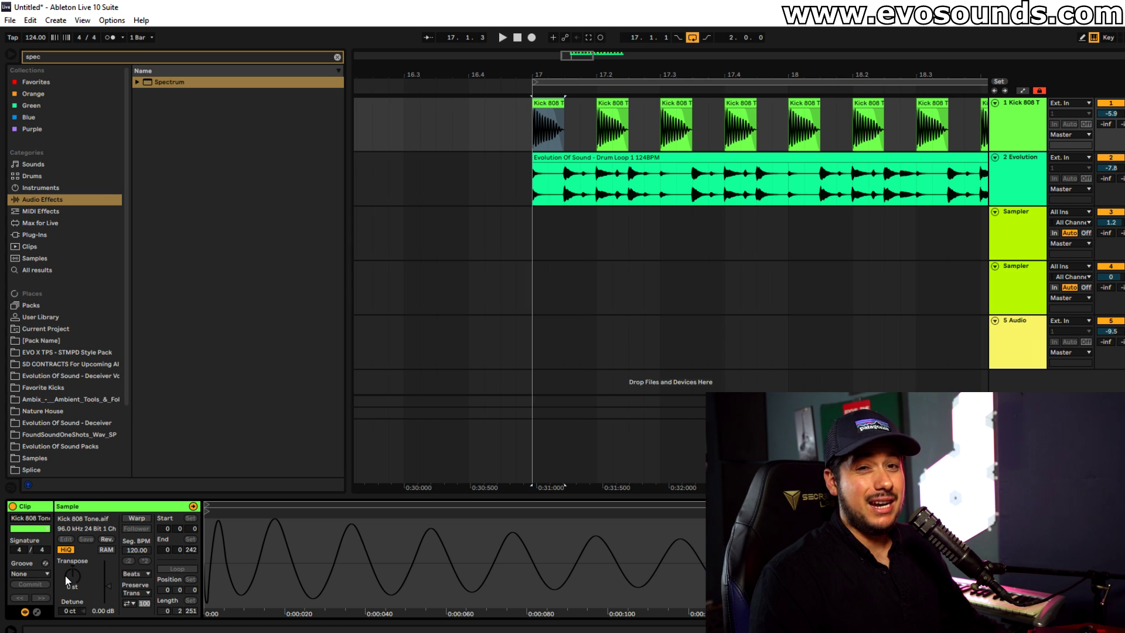
pyautogui.moveTo(65, 575); pyautogui.dragTo(65, 587)
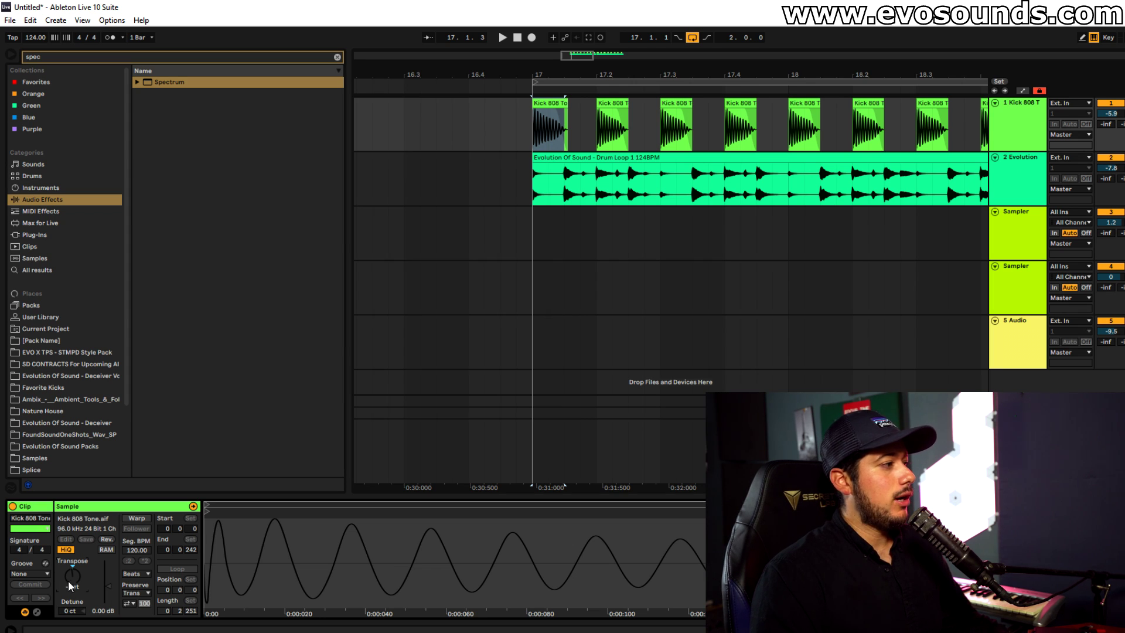
pyautogui.click(69, 575)
pyautogui.press('Delete')
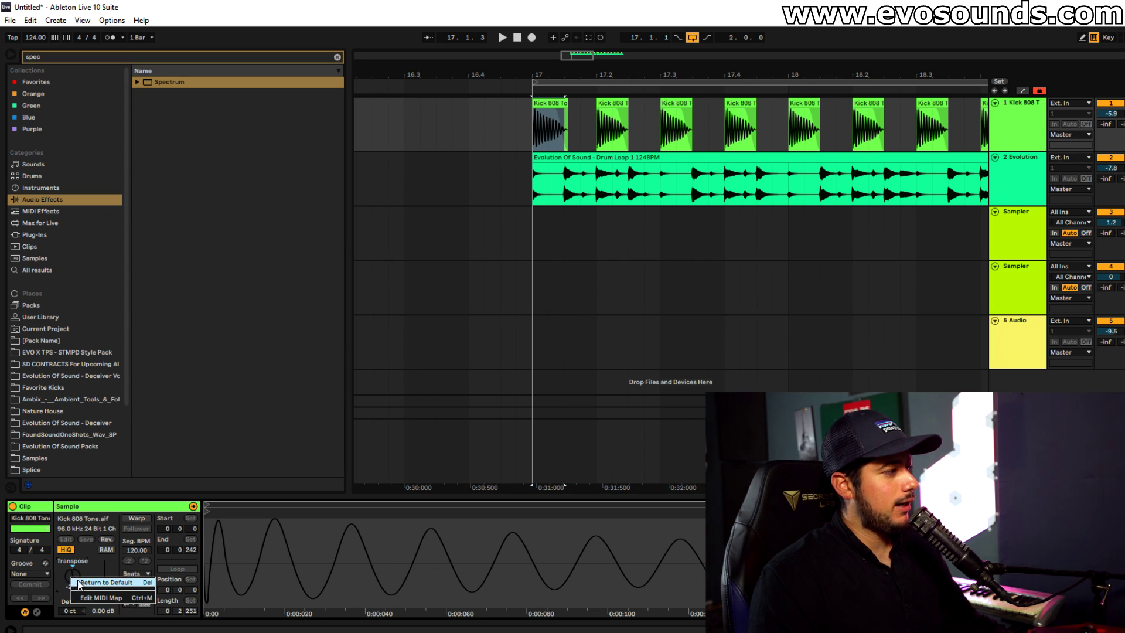
# Load a fresh default Sampler onto the track below the drum loop and switch off that track's EQ Eight
pyautogui.moveTo(588, 65); pyautogui.dragTo(588, 59)
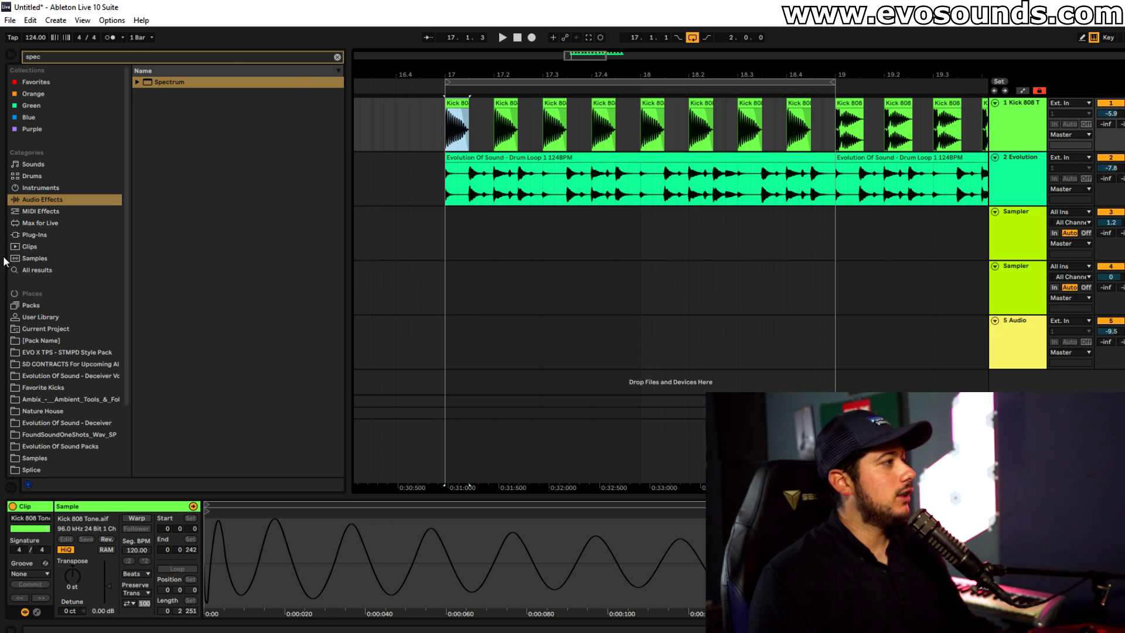
pyautogui.click(45, 187)
pyautogui.click(338, 57)
pyautogui.write('sampler')
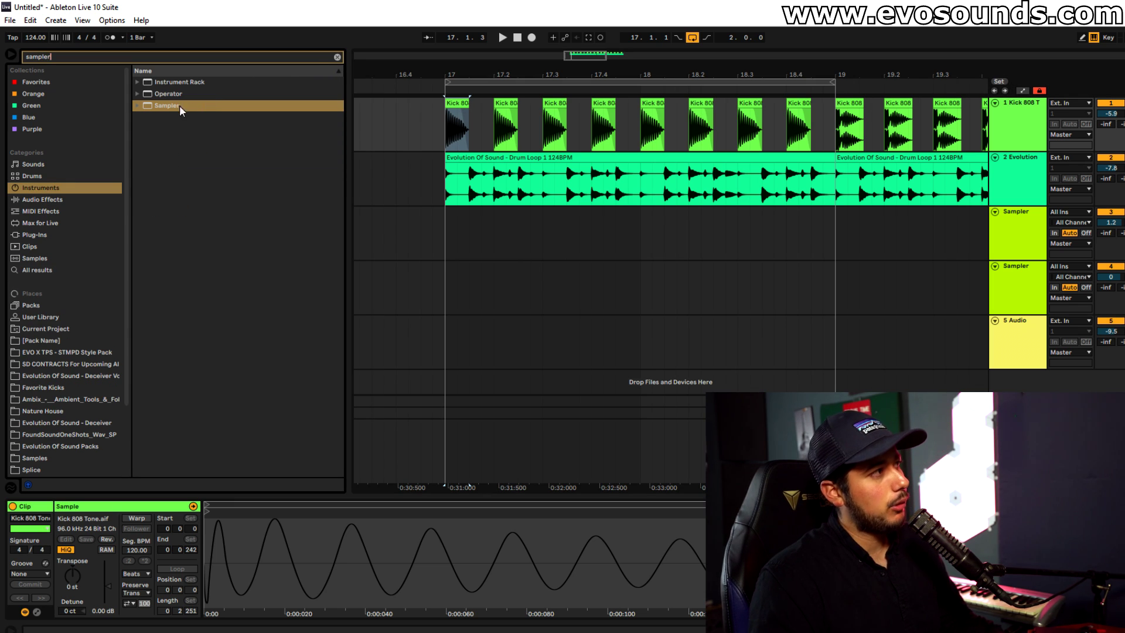
pyautogui.moveTo(182, 105); pyautogui.dragTo(972, 213)
pyautogui.moveTo(1029, 243); pyautogui.dragTo(1025, 245)
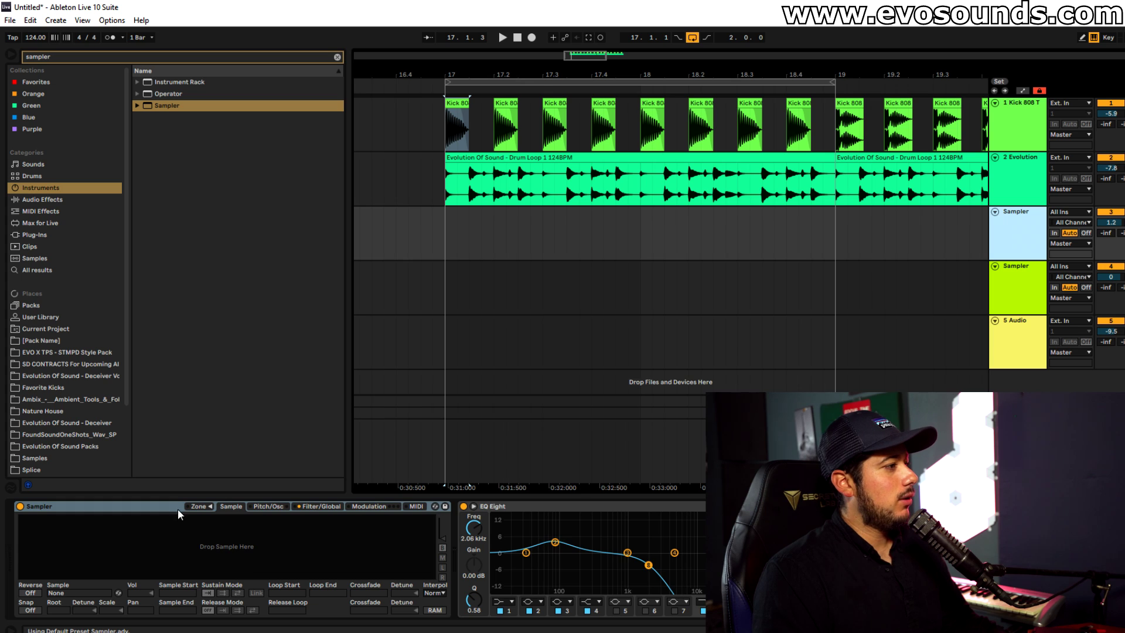
pyautogui.click(486, 507)
pyautogui.click(463, 506)
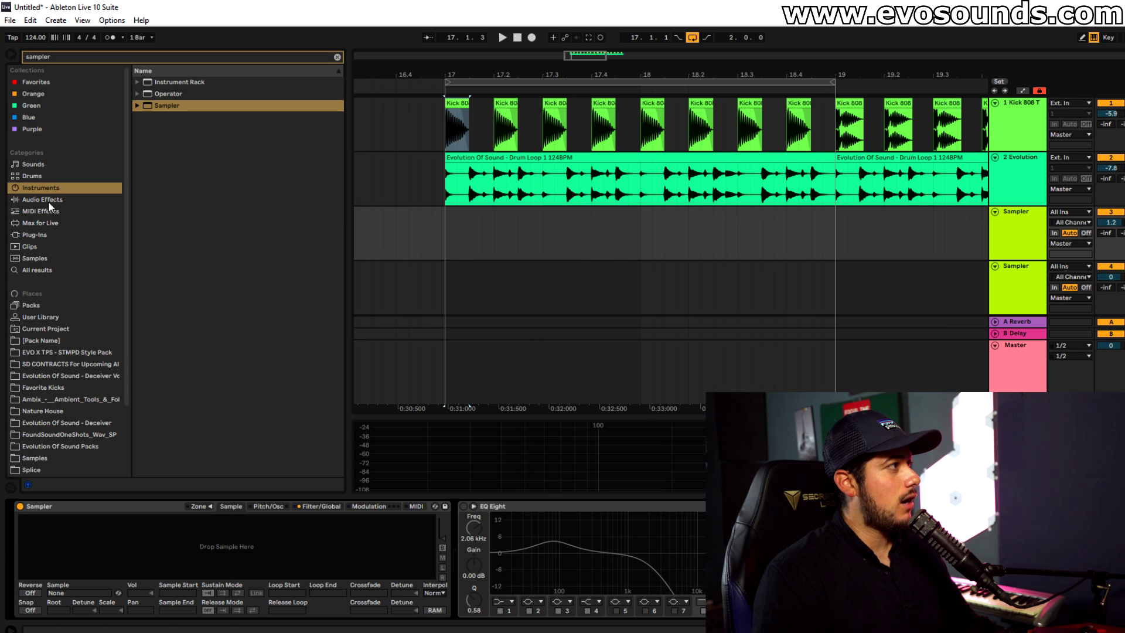
# Search the drum samples for 808 and load Tom-808-Low into the empty Sampler
pyautogui.click(69, 175)
pyautogui.click(334, 54)
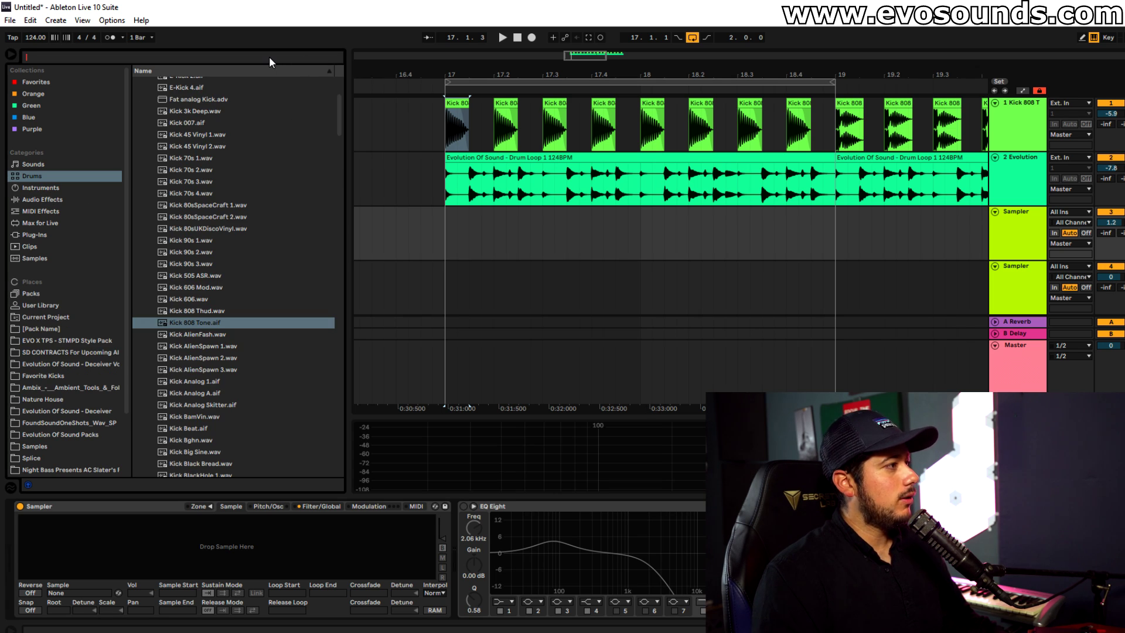
pyautogui.write('808')
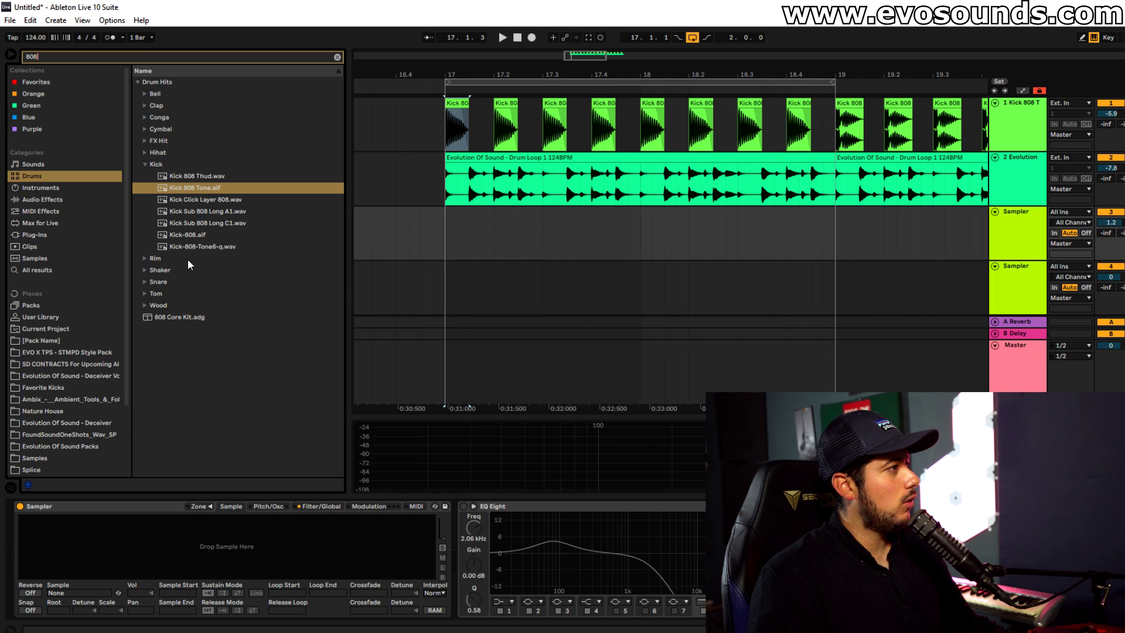
pyautogui.click(142, 294)
pyautogui.click(205, 284)
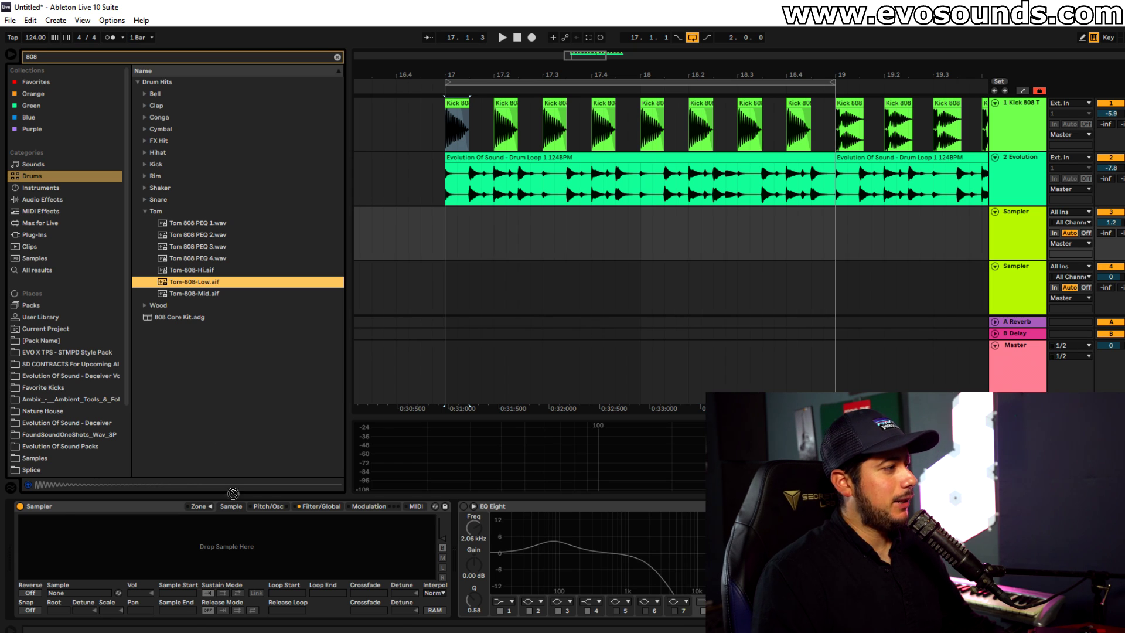
pyautogui.moveTo(233, 493); pyautogui.dragTo(230, 557)
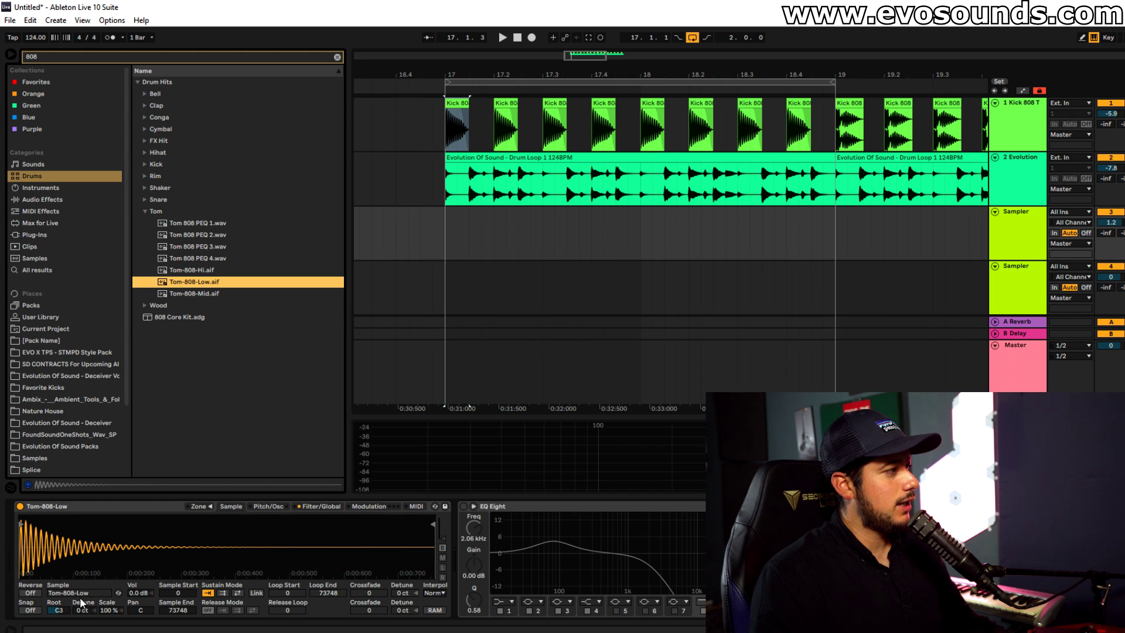
# Enlarge the Spectrum display, play the low tom to read its fundamental note, and select the Sampler's root note value
pyautogui.moveTo(549, 417); pyautogui.dragTo(548, 290)
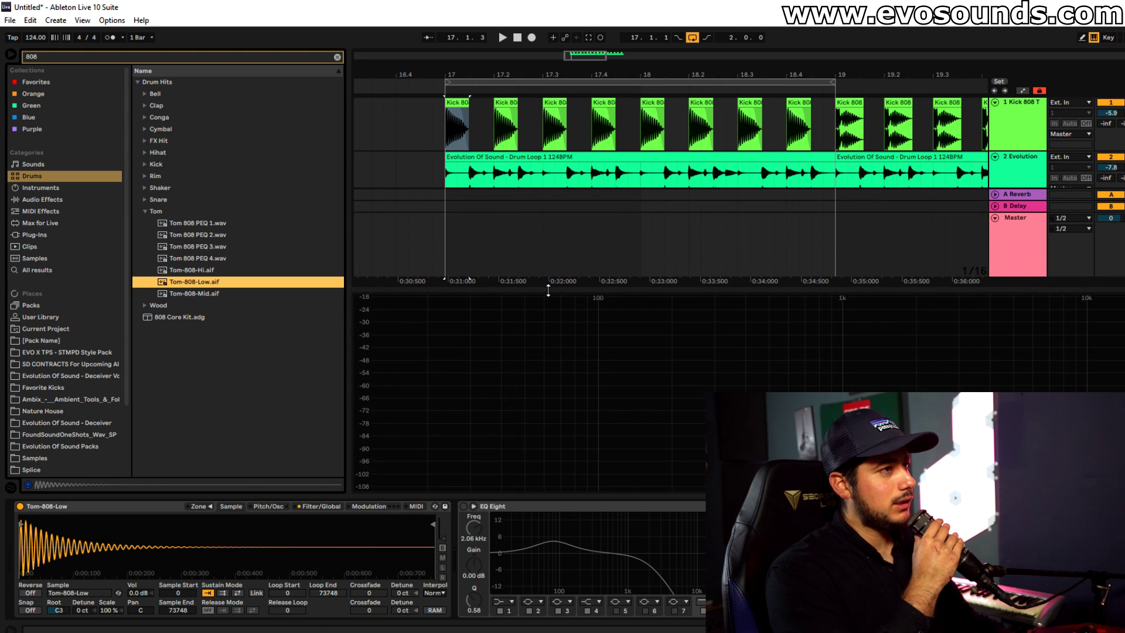
pyautogui.press('a')
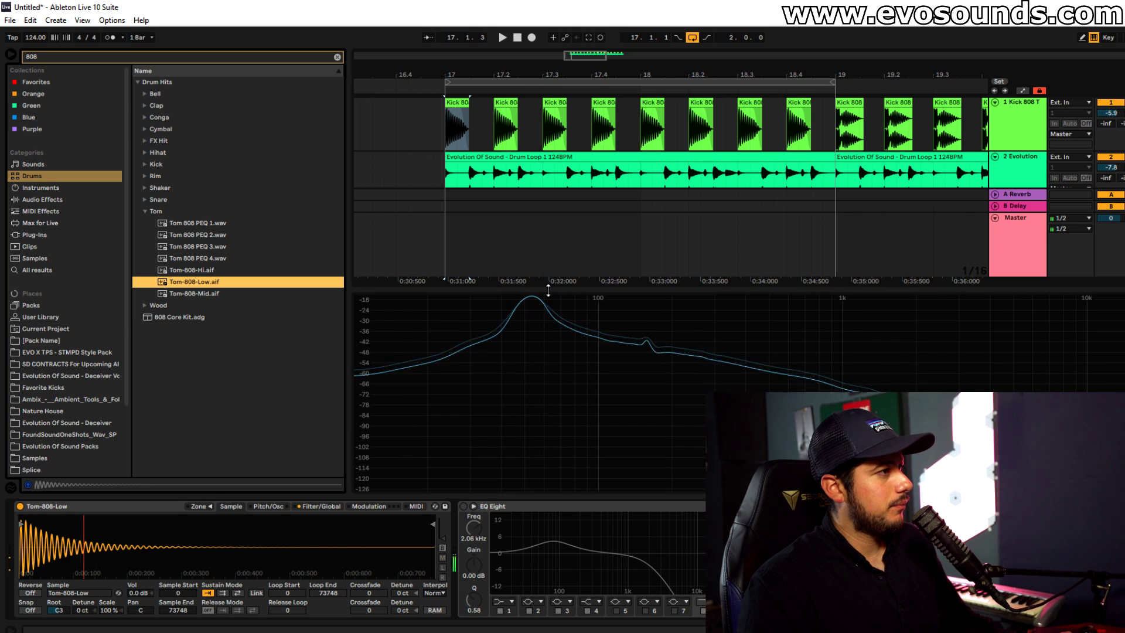
pyautogui.press('a')
pyautogui.press('a')
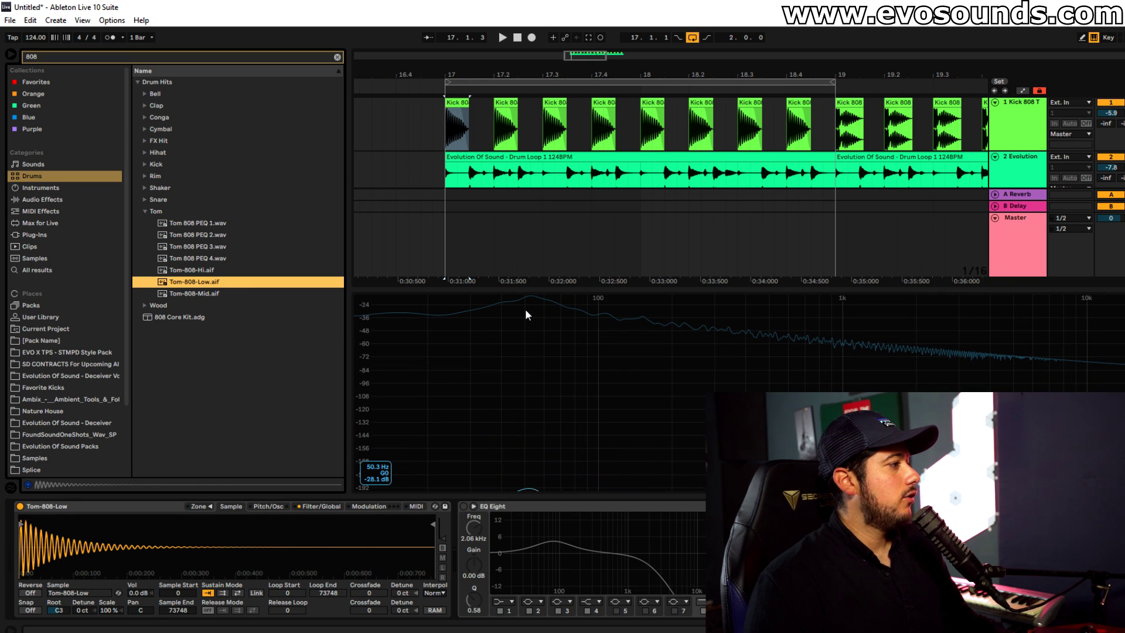
pyautogui.click(61, 611)
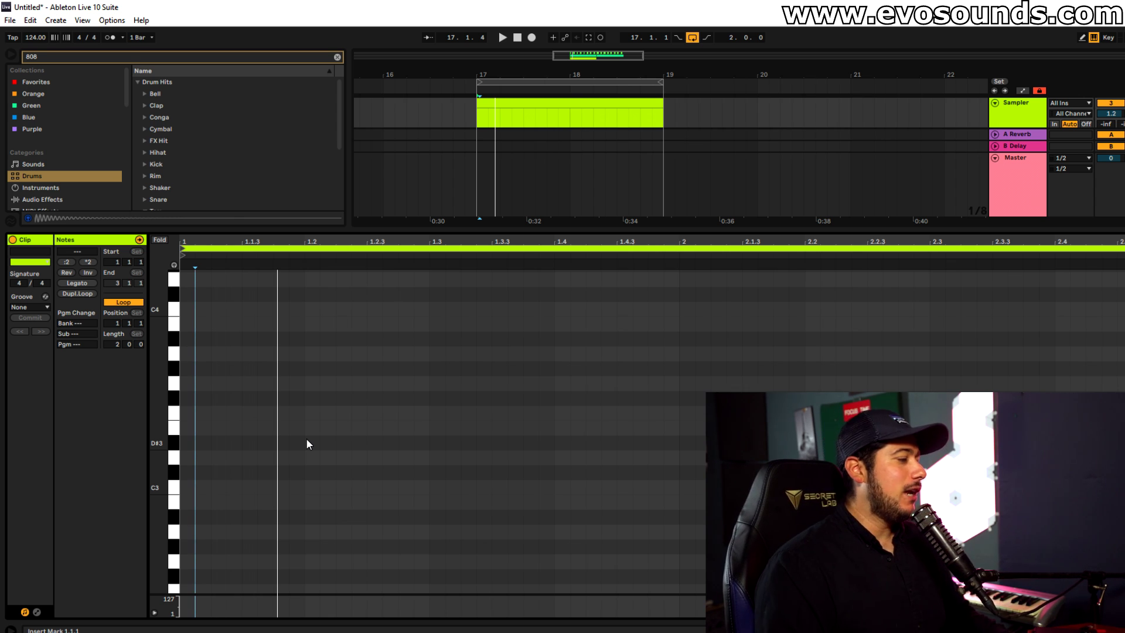
# Add eighth-note G2 at 1.1.3 and D3 at 1.2.3 to the two-bar Sampler clip and play it back
pyautogui.scroll(-3, 305, 445)
pyautogui.doubleClick(249, 485)
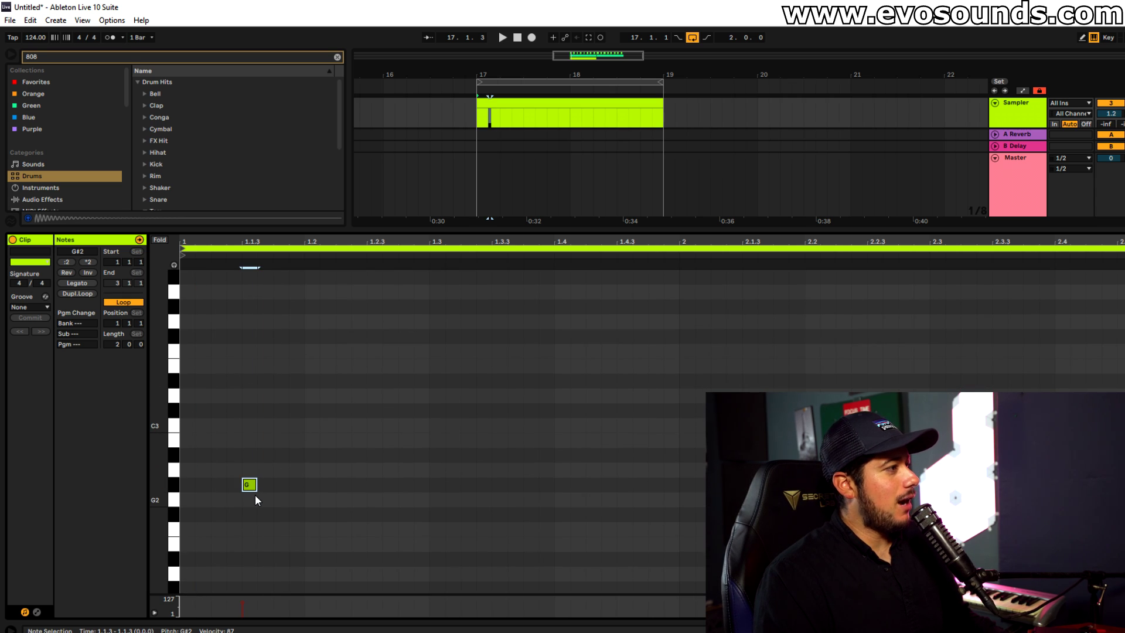
pyautogui.moveTo(255, 486); pyautogui.dragTo(403, 395)
pyautogui.press('space')
pyautogui.press('space')
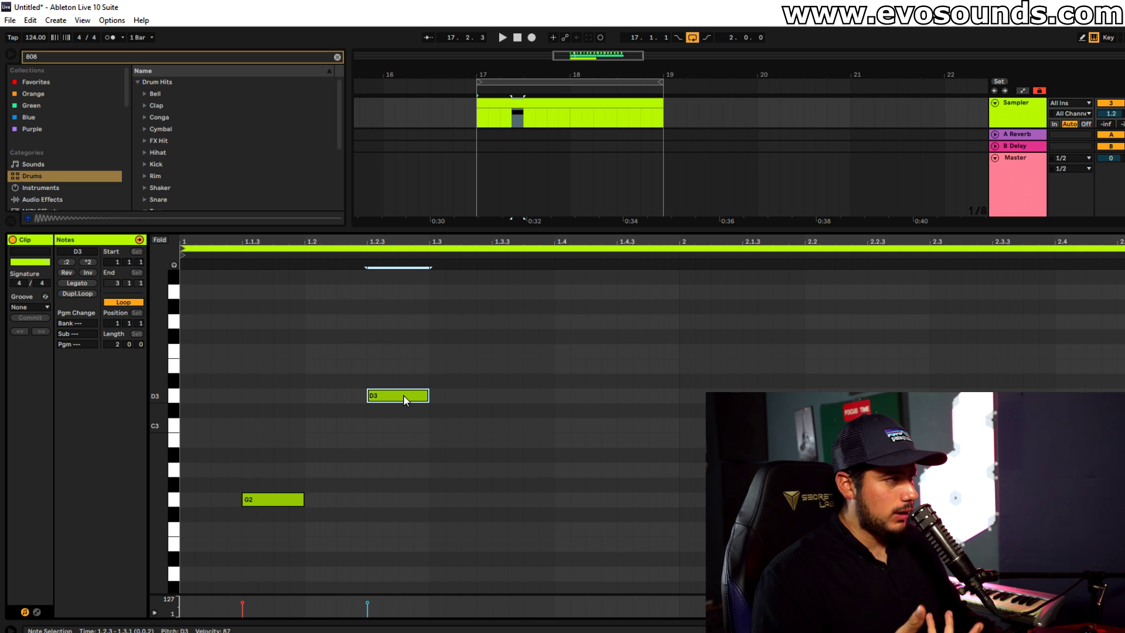
# Move the G2 note a sixteenth later to 1.1.4 and play the clip
pyautogui.click(290, 500)
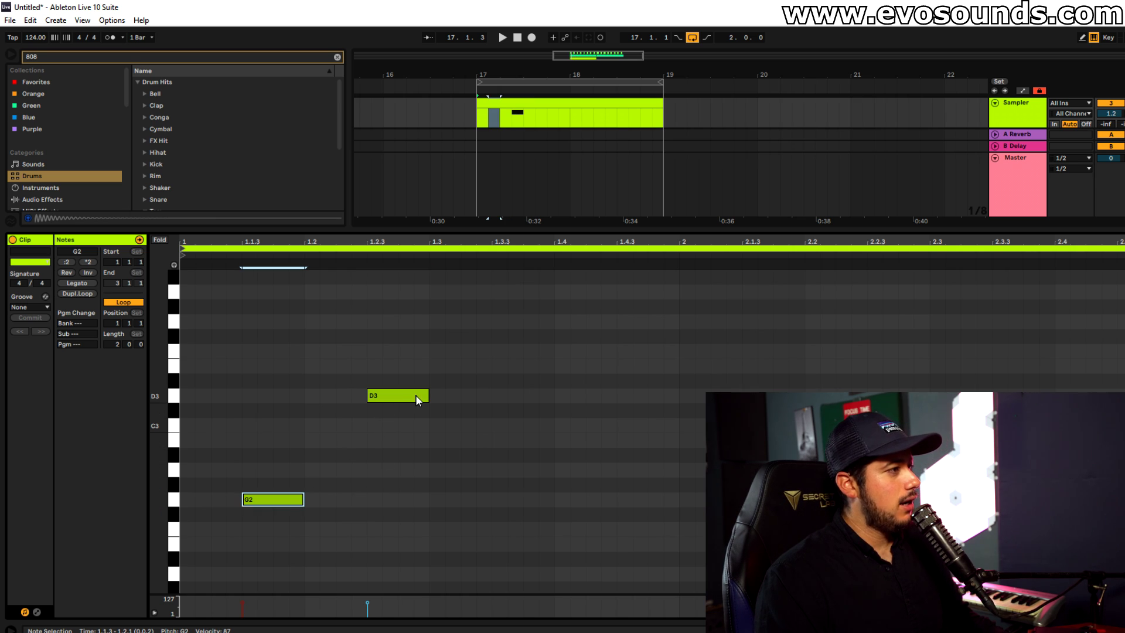
pyautogui.moveTo(265, 503); pyautogui.dragTo(316, 500)
pyautogui.moveTo(386, 397)
pyautogui.mouseDown()
pyautogui.moveTo(405, 397)
pyautogui.moveTo(389, 396)
pyautogui.mouseUp()
pyautogui.press('space')
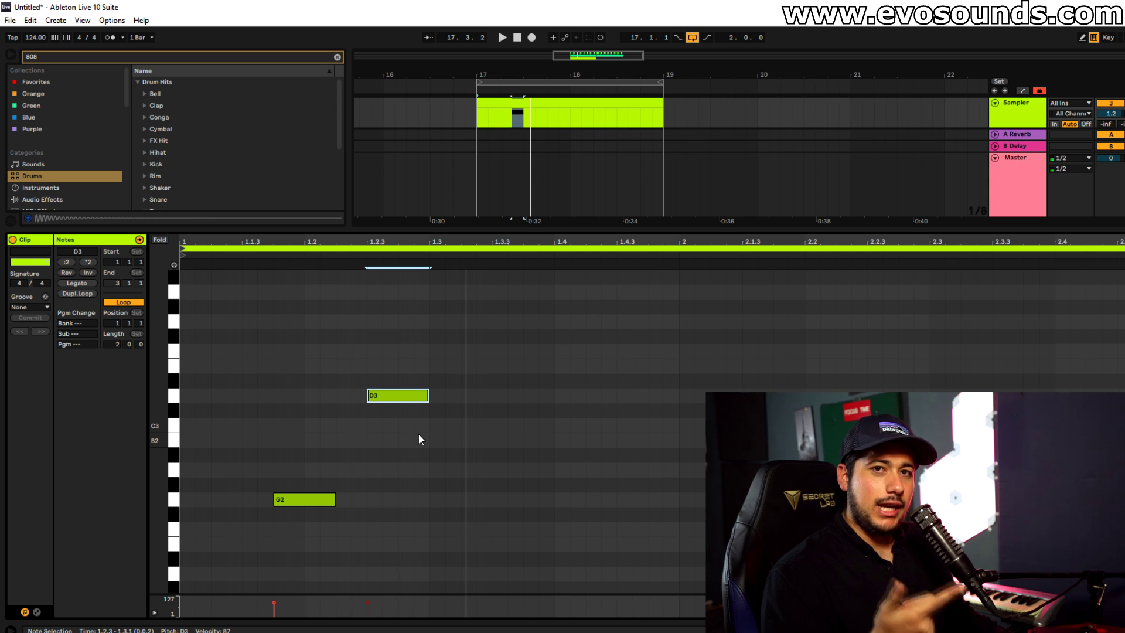
# Raise the D3 note an octave to D4 and duplicate both notes into the second half of bar 1
pyautogui.hotkey('shift', 'Up')
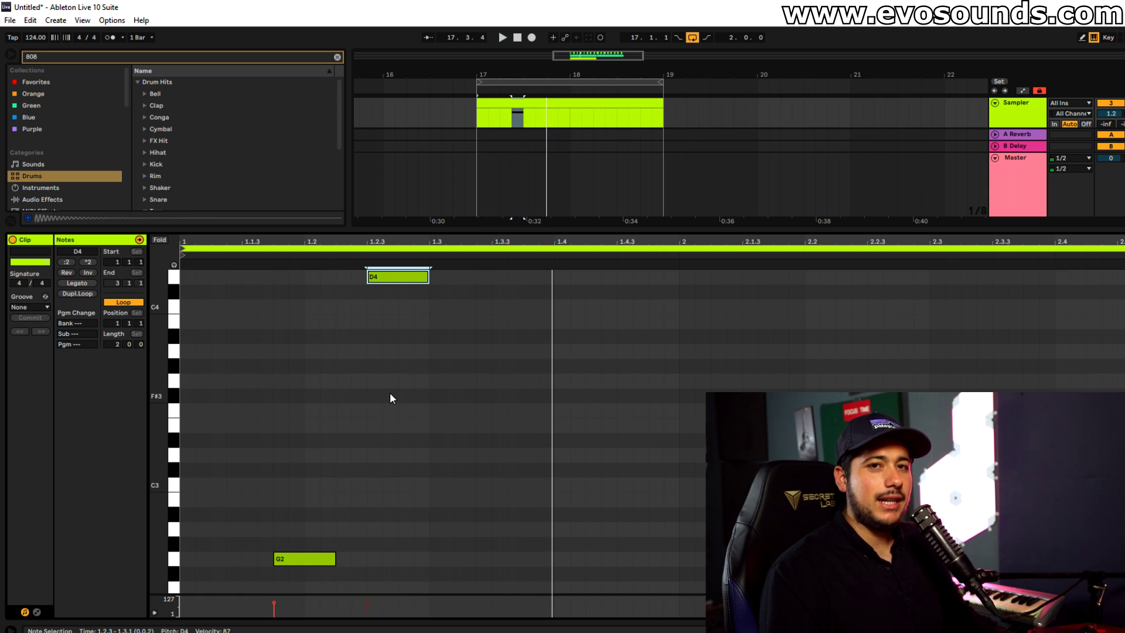
pyautogui.moveTo(423, 575); pyautogui.dragTo(122, 255)
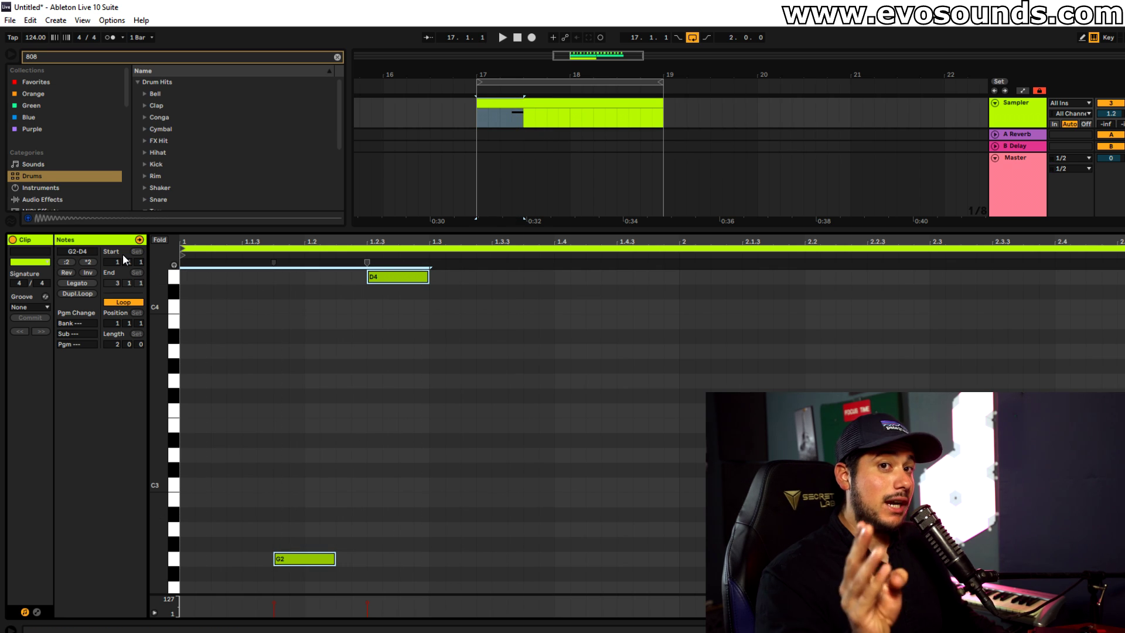
pyautogui.hotkey('ctrl', 'd')
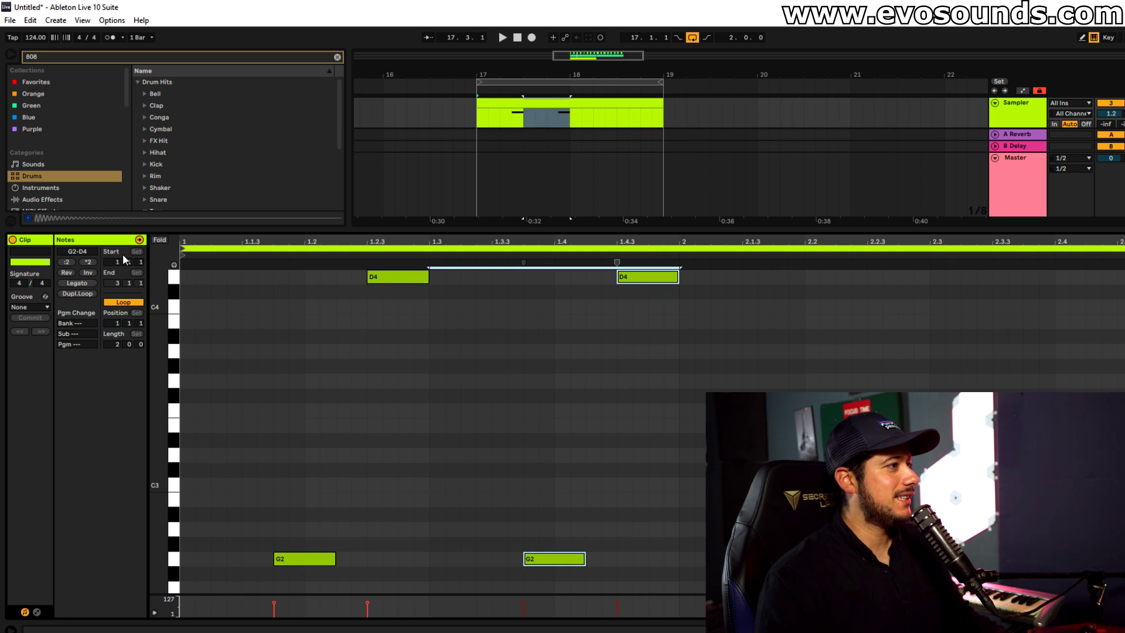
# Shorten the first D4 to a sixteenth, add a sixteenth G3 at 1.2.4, and play the clip
pyautogui.click(388, 323)
pyautogui.moveTo(426, 273); pyautogui.dragTo(420, 381)
pyautogui.doubleClick(412, 280)
pyautogui.press('space')
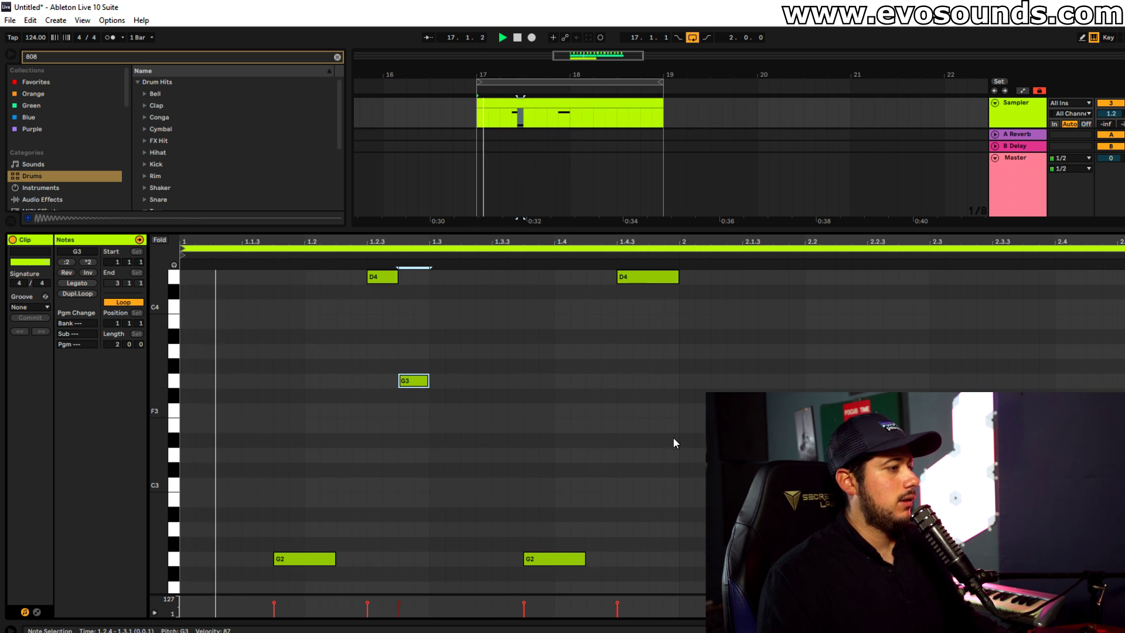
# Duplicate all of bar 1's notes into bar 2 of the Sampler clip and stop playback
pyautogui.hotkey('ctrl', 'a')
pyautogui.hotkey('ctrl', 'd')
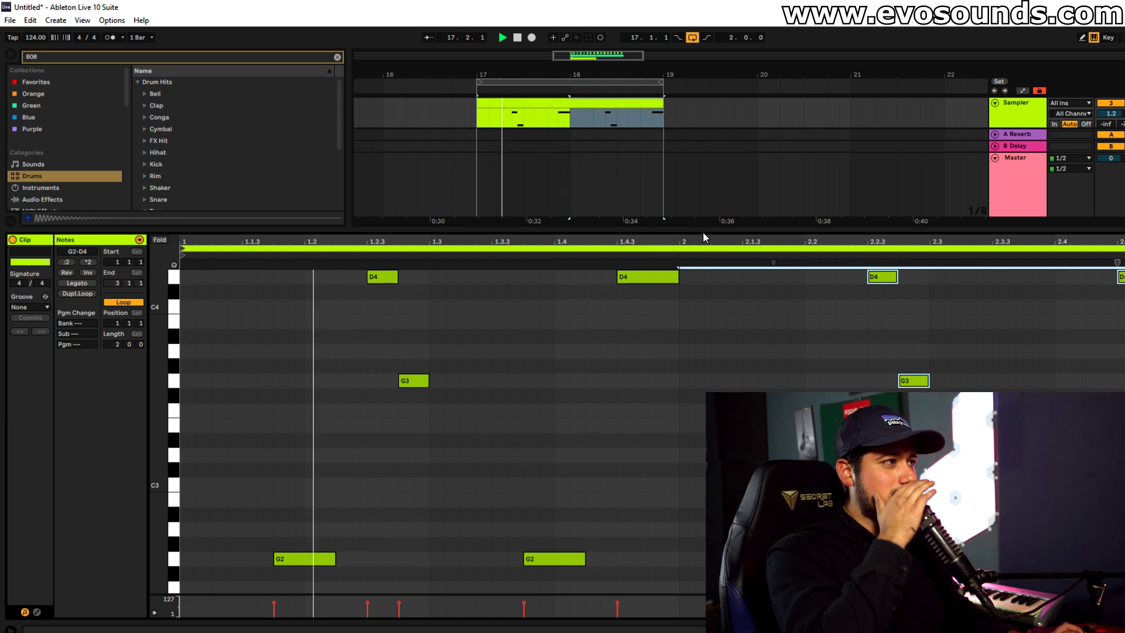
pyautogui.press('space')
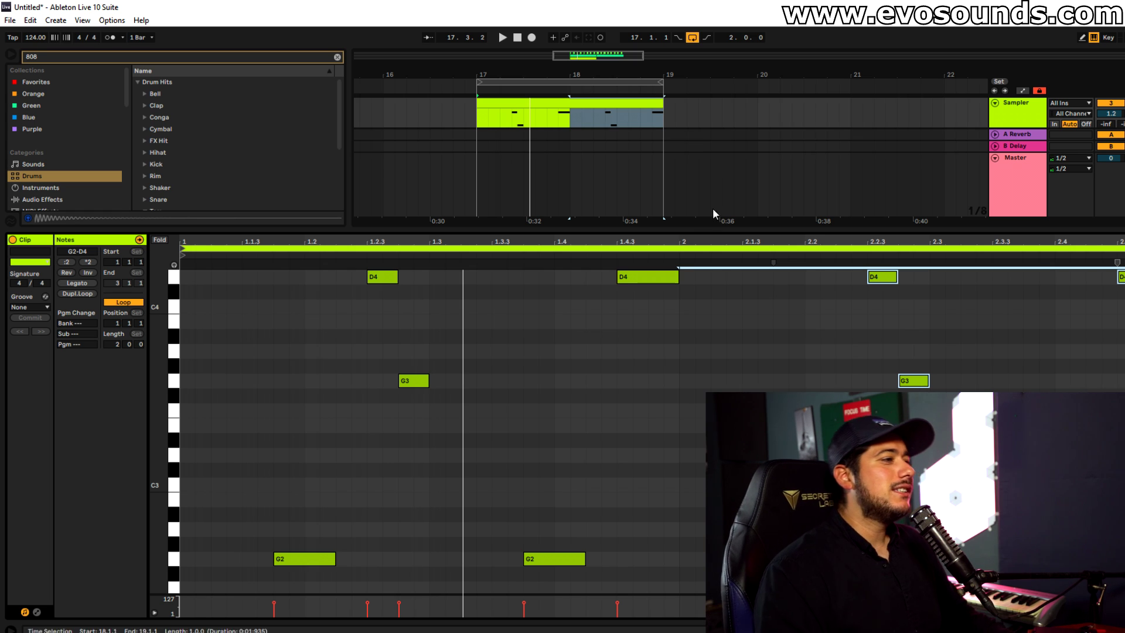
# Lower both D4 notes in bar 1 an octave to D3 and play the pattern
pyautogui.moveTo(335, 414); pyautogui.dragTo(388, 264)
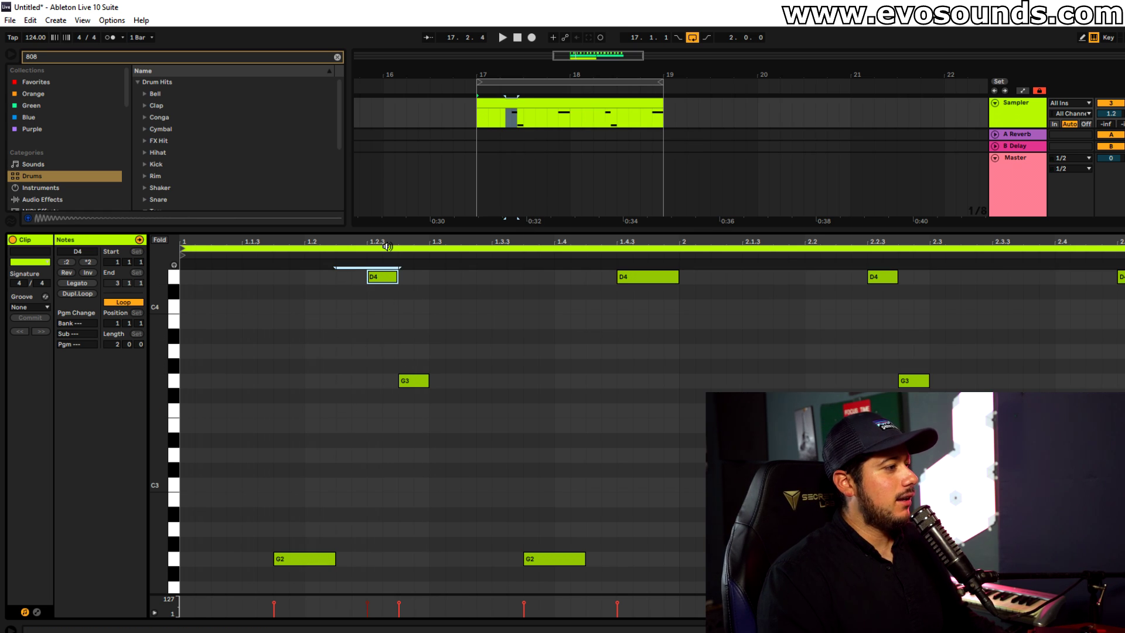
pyautogui.hotkey('shift', 'Down')
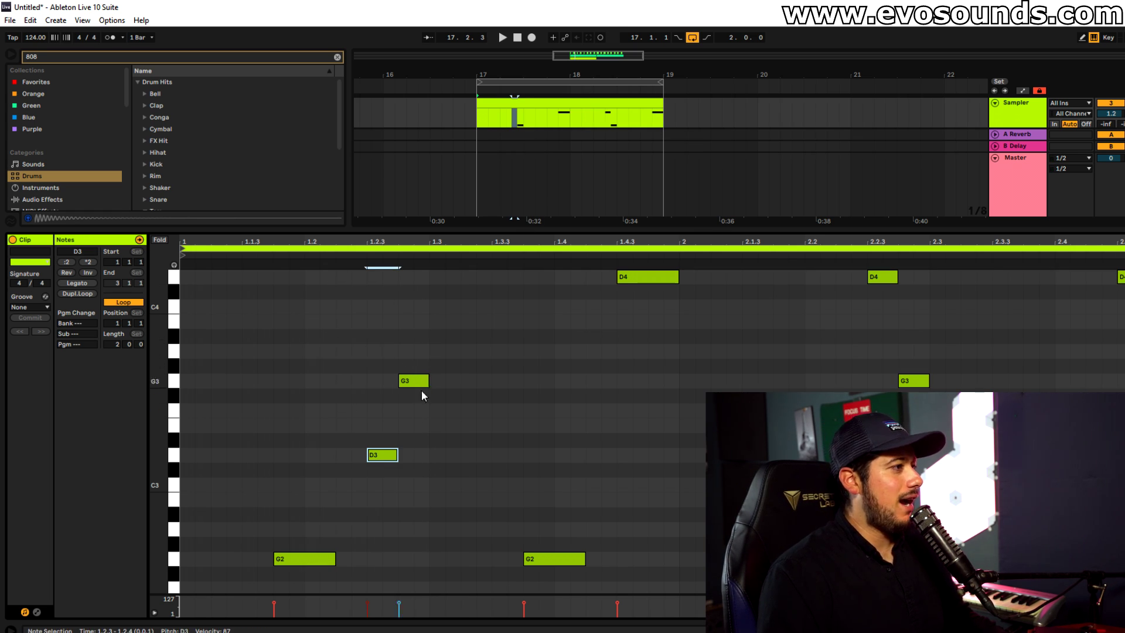
pyautogui.click(639, 276)
pyautogui.hotkey('shift', 'Down')
pyautogui.press('space')
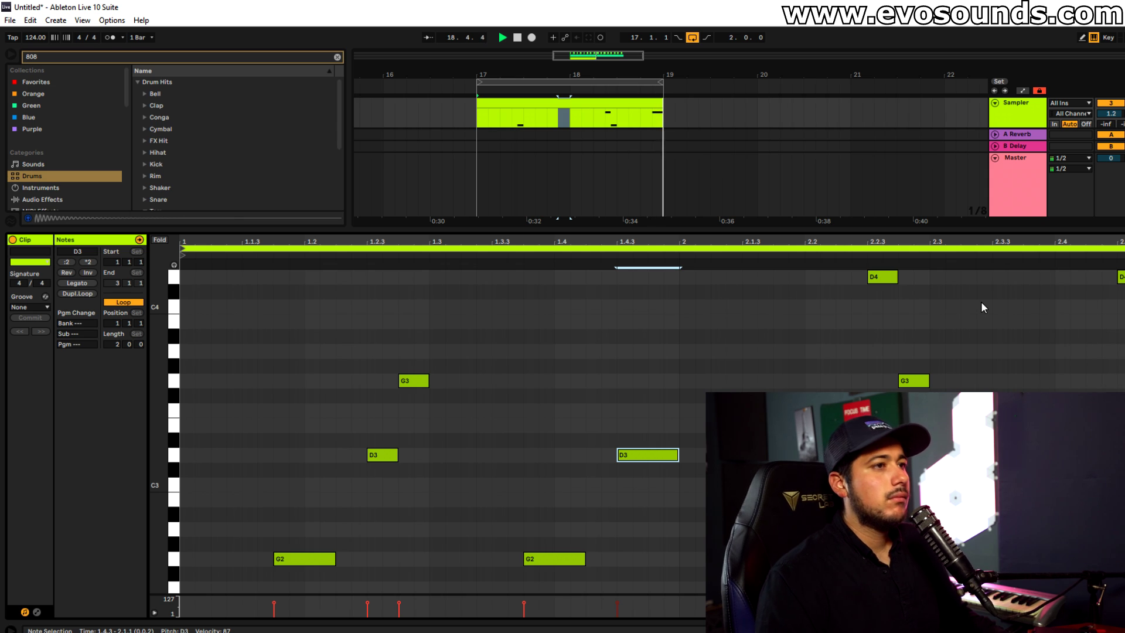
# Commit the MPC 16 Swing-62 groove to the Sampler clip and enlarge the arrangement area
pyautogui.click(42, 307)
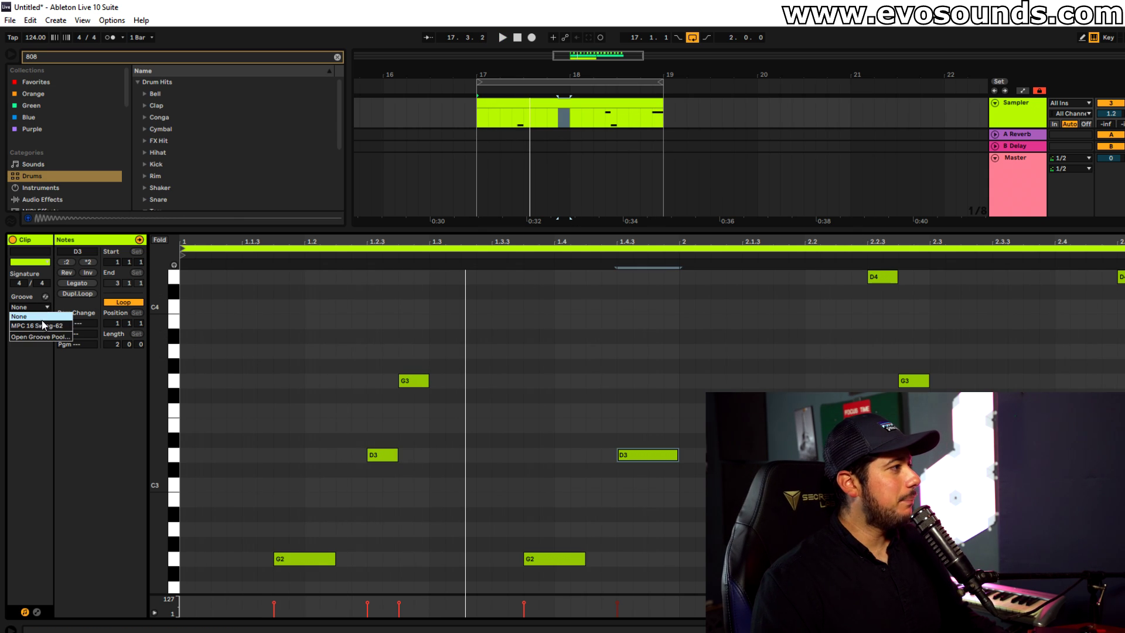
pyautogui.click(30, 319)
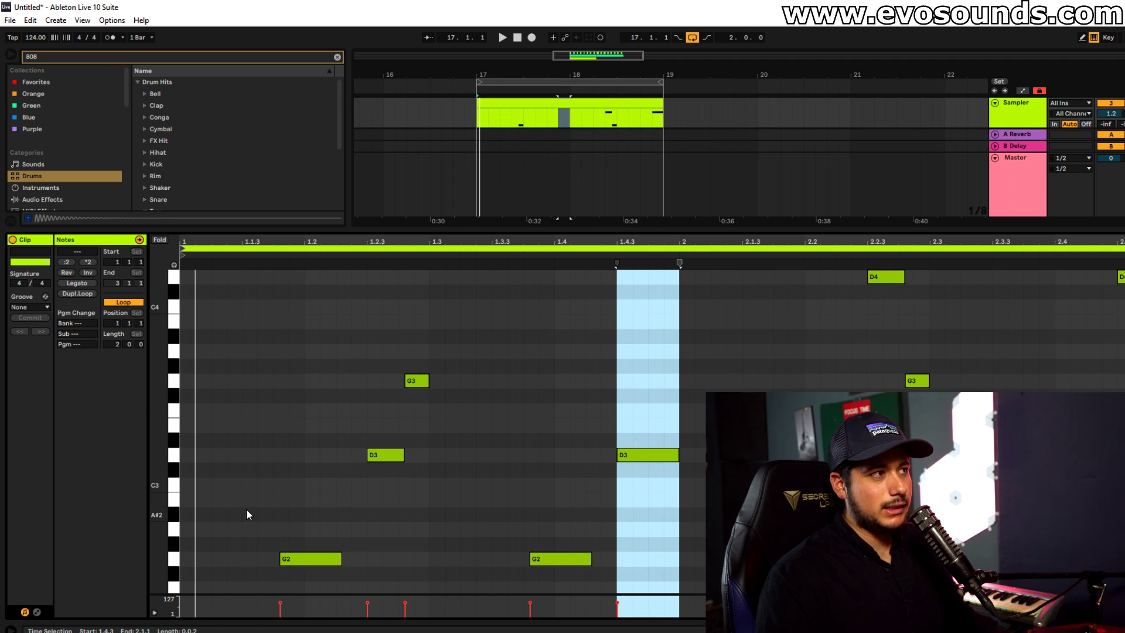
pyautogui.moveTo(609, 231); pyautogui.dragTo(625, 196)
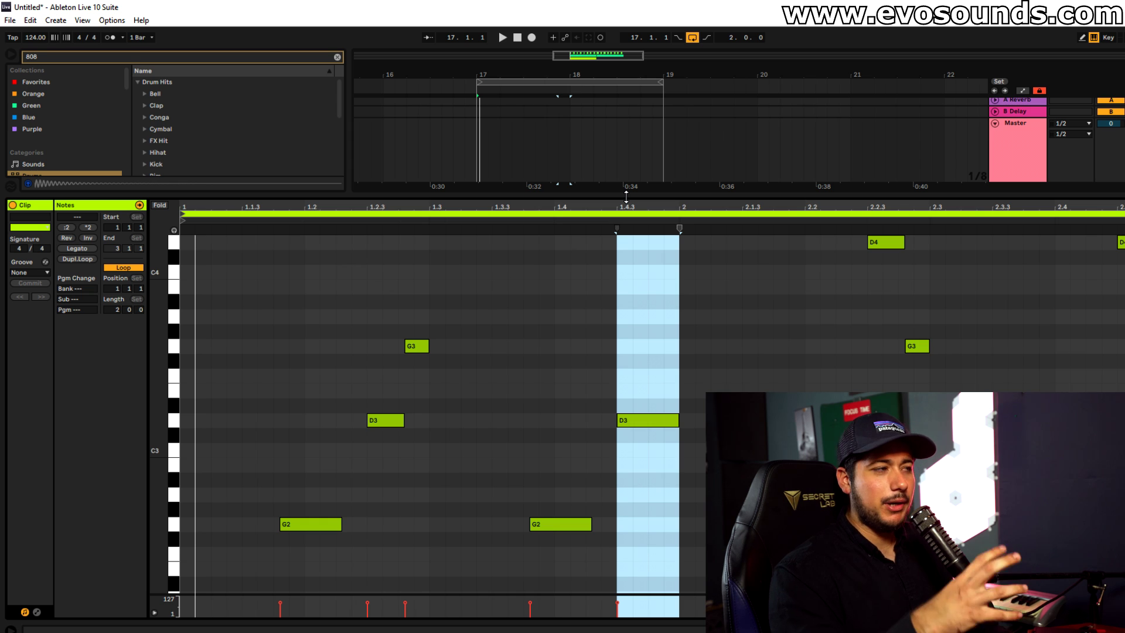
pyautogui.moveTo(625, 196); pyautogui.dragTo(559, 331)
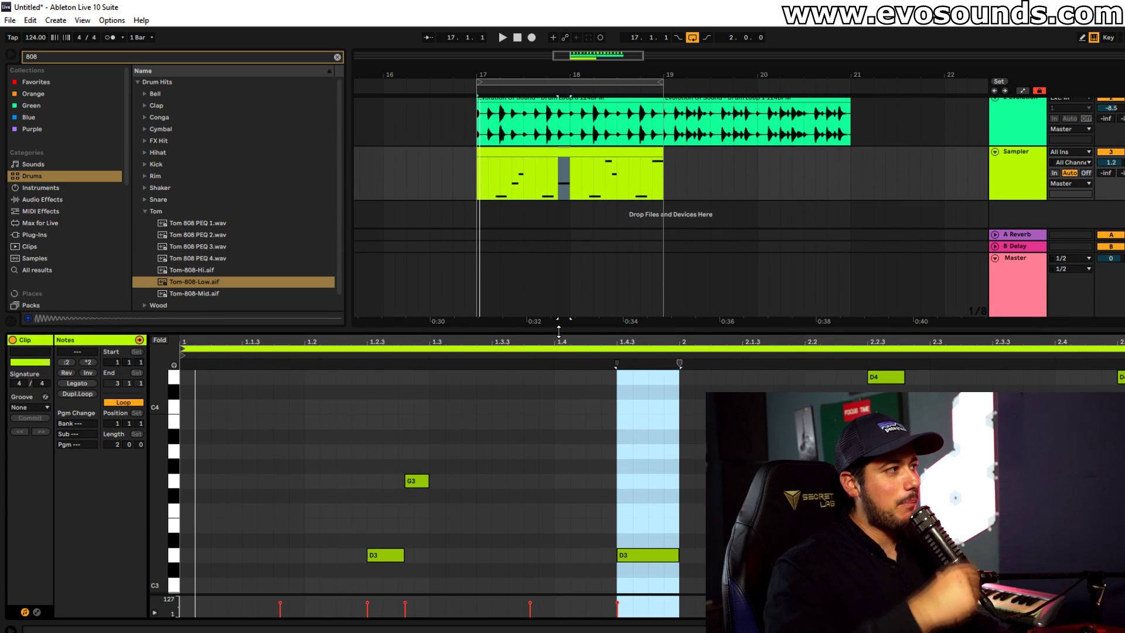
# Clear the 808 search, load Tom Achad Low.aif into the Sampler, and play it with the kick and drum loop
pyautogui.click(143, 211)
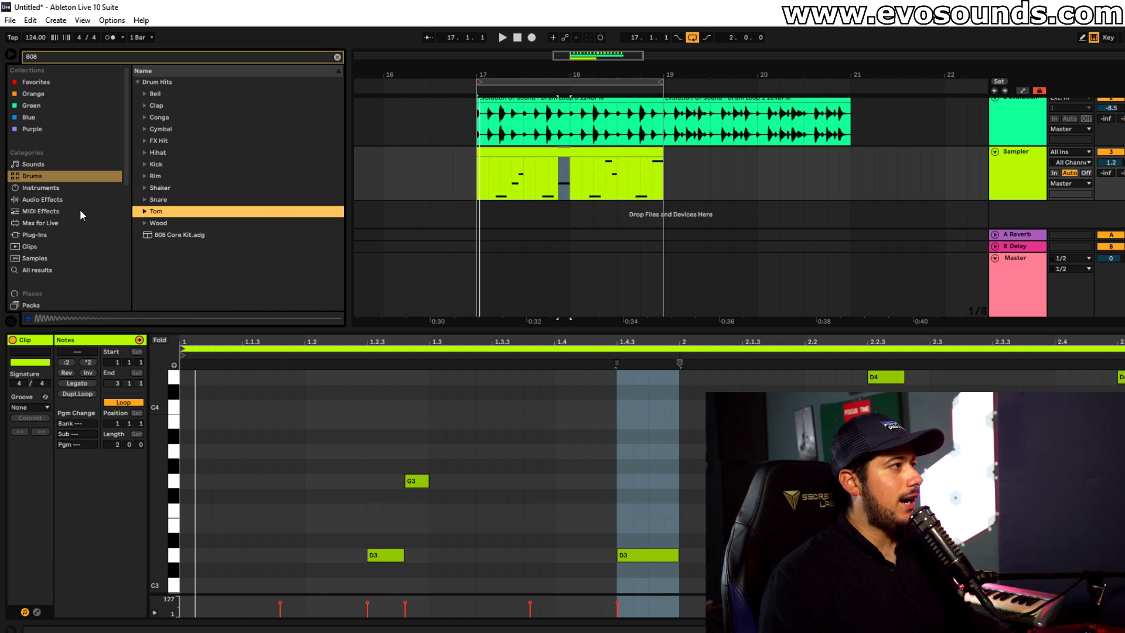
pyautogui.click(141, 212)
pyautogui.click(338, 57)
pyautogui.click(210, 200)
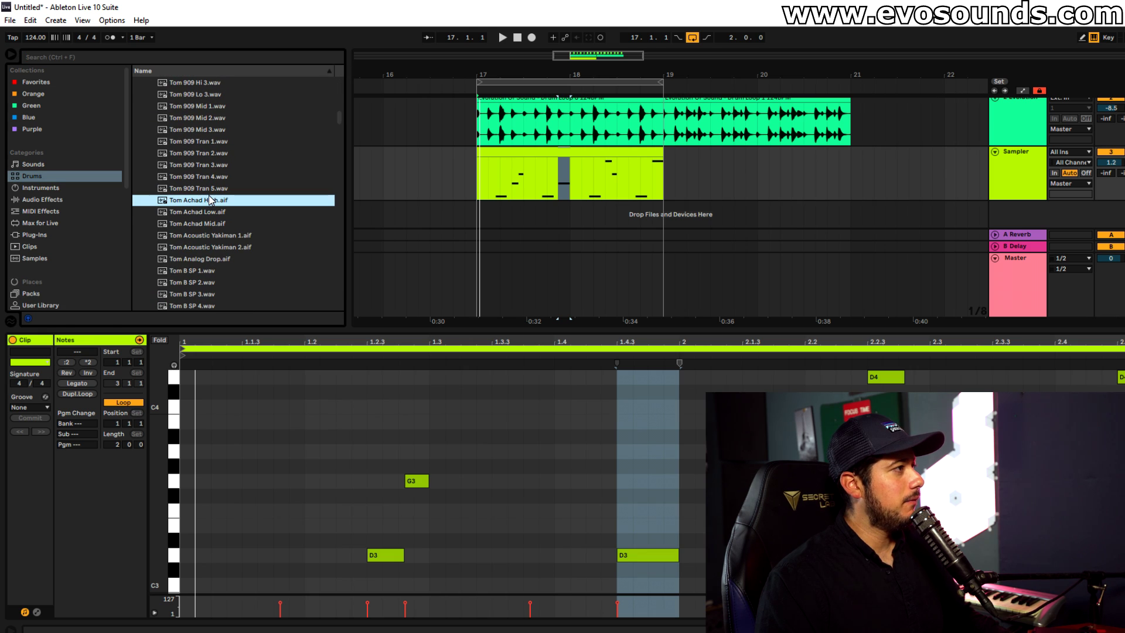
pyautogui.click(270, 211)
pyautogui.click(1016, 179)
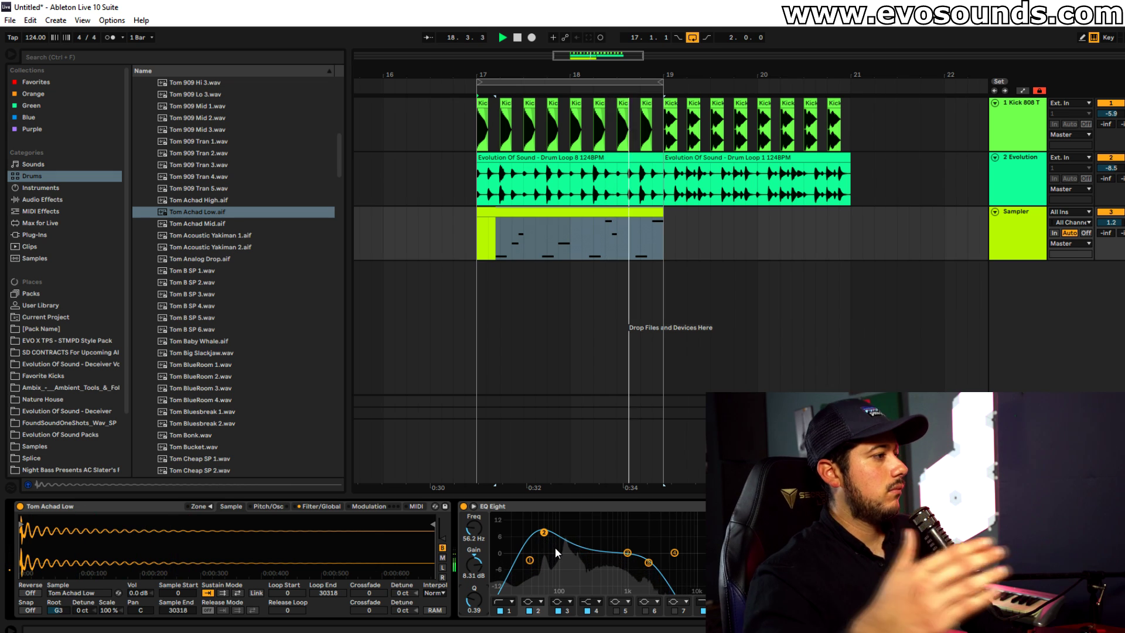
pyautogui.click(535, 212)
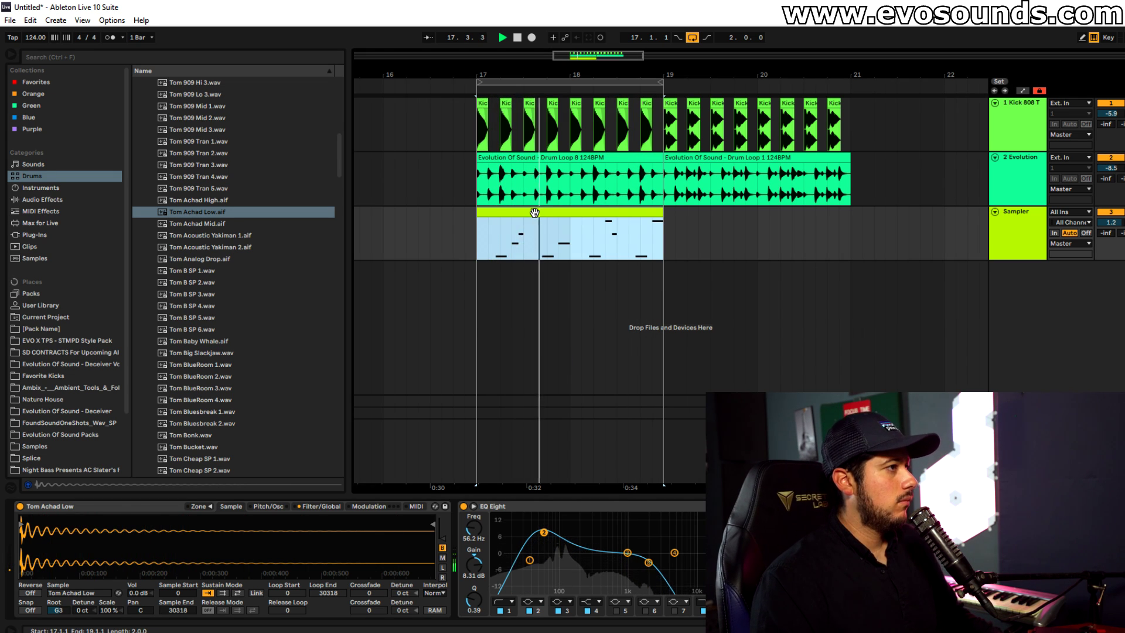
pyautogui.doubleClick(534, 212)
pyautogui.click(564, 237)
pyautogui.press('space')
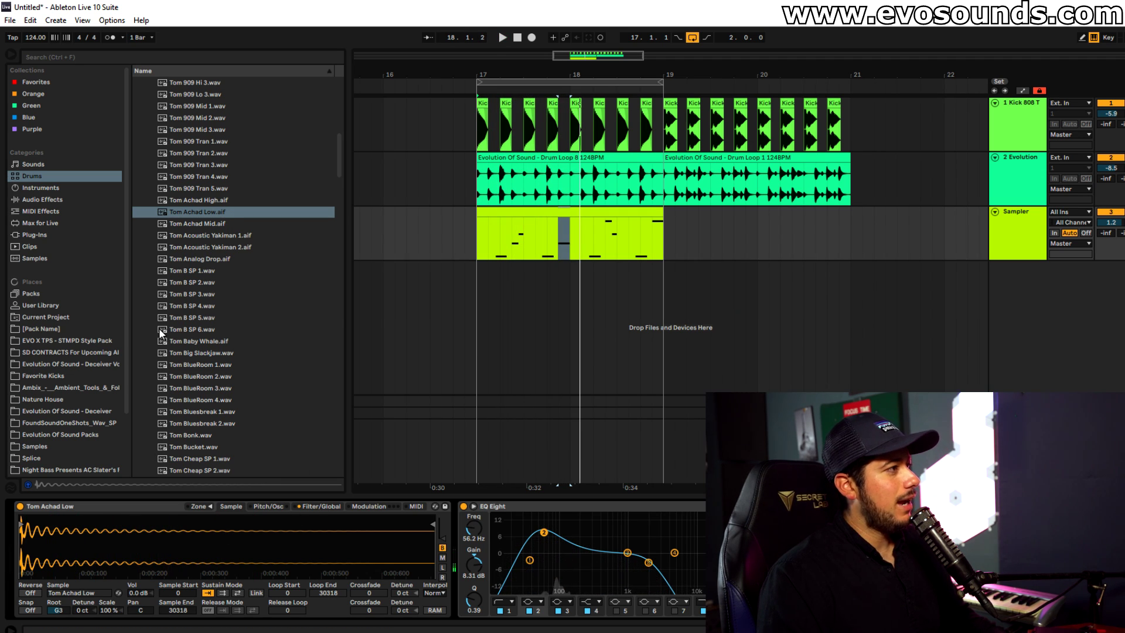
# Audition the Tom B SP samples, load Tom B SP 5.wav into the Sampler, and play the groove
pyautogui.scroll(-3, 192, 296)
pyautogui.click(192, 256)
pyautogui.click(195, 267)
pyautogui.press('Up')
pyautogui.press('Return')
pyautogui.press('space')
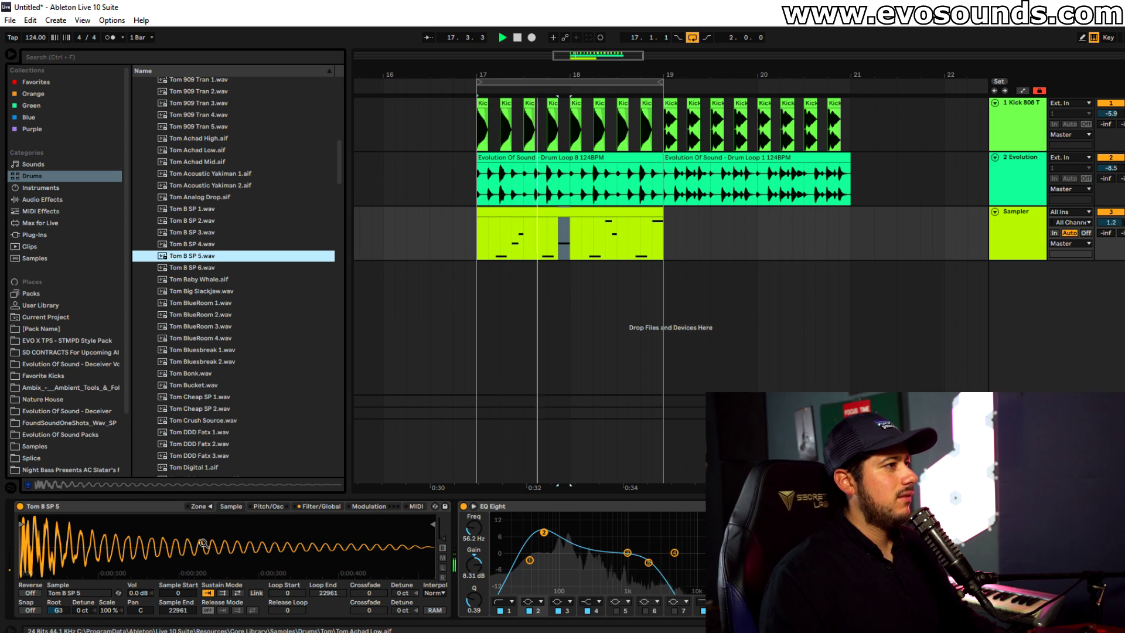
# Sweep the EQ Eight low-pass down to about 316 Hz and back up to 5.05 kHz during playback
pyautogui.moveTo(648, 563); pyautogui.dragTo(586, 565)
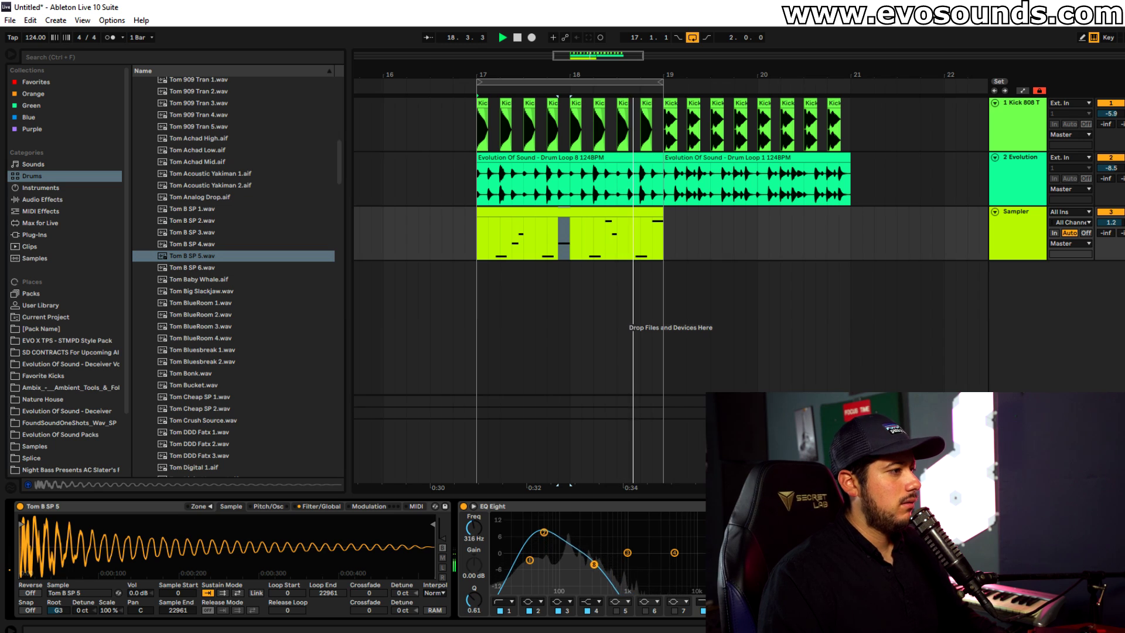
pyautogui.moveTo(586, 564); pyautogui.dragTo(674, 563)
pyautogui.press('space')
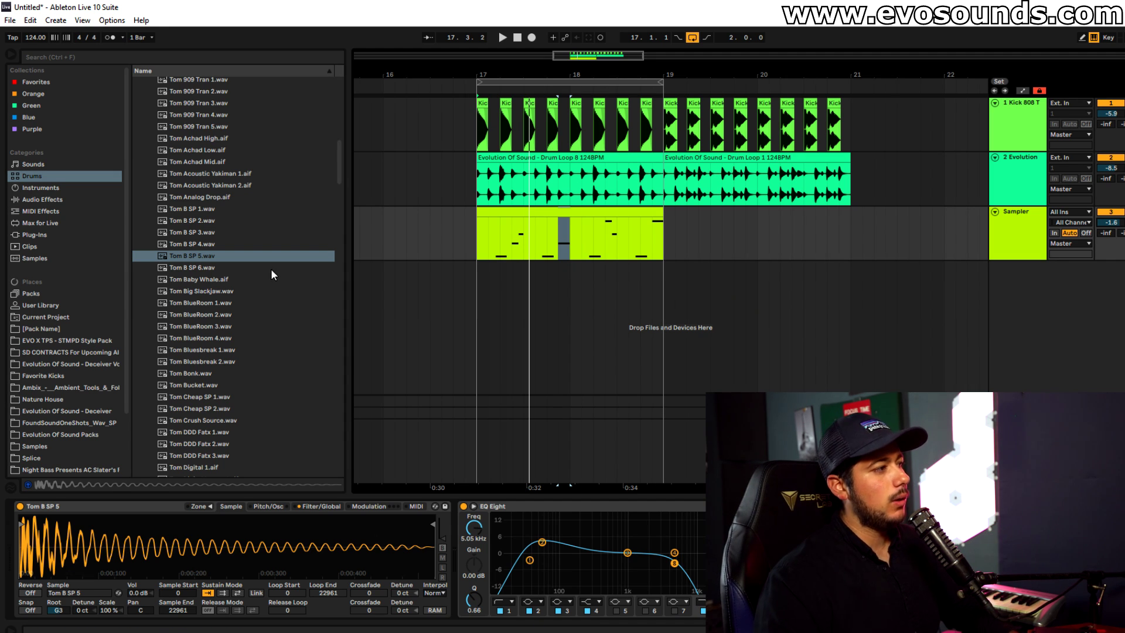
# Load Evolution Of Sound - Percussion 6 A.wav from the Deceiver pack's Percussion folder into the Sampler and set its root to A3
pyautogui.scroll(-3, 258, 293)
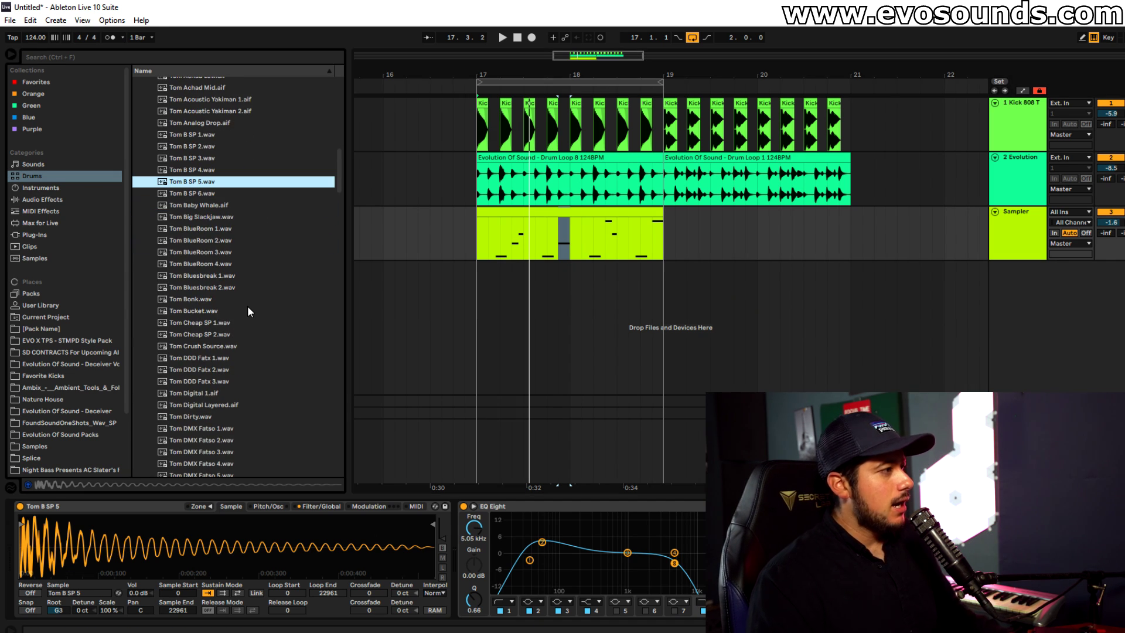
pyautogui.click(65, 363)
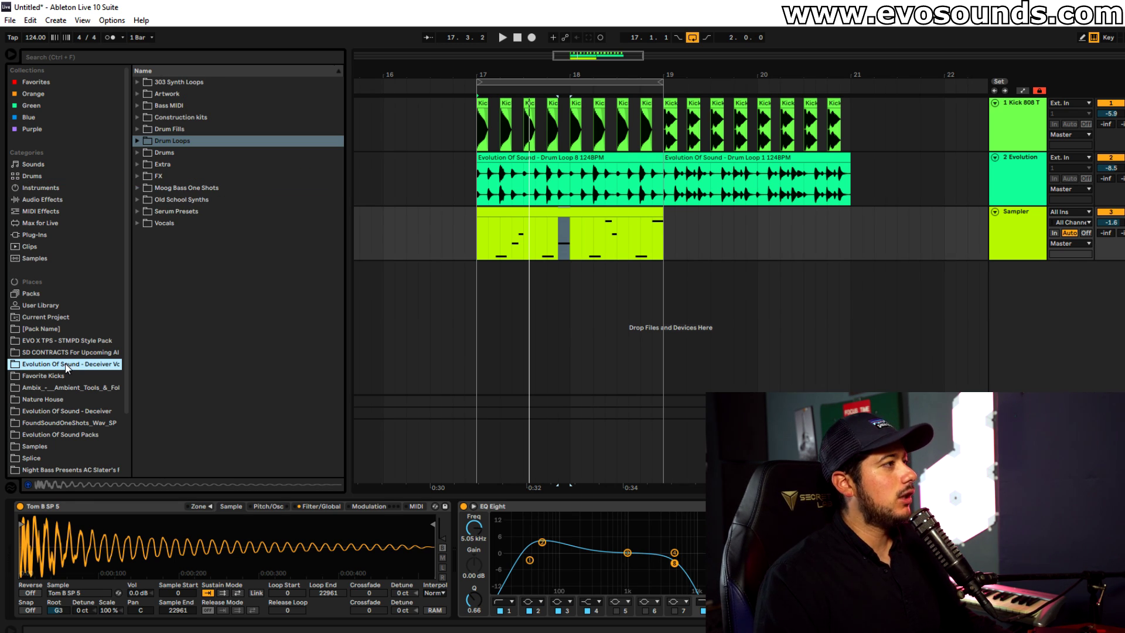
pyautogui.click(137, 153)
pyautogui.click(144, 211)
pyautogui.scroll(-2, 233, 242)
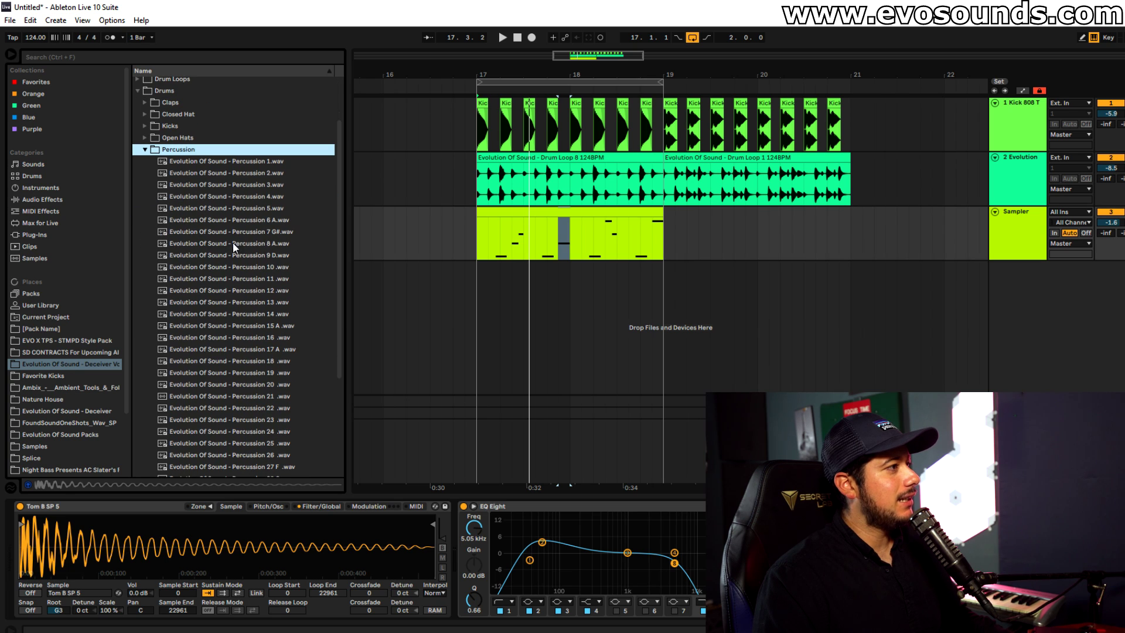
pyautogui.click(241, 221)
pyautogui.moveTo(244, 219); pyautogui.dragTo(229, 544)
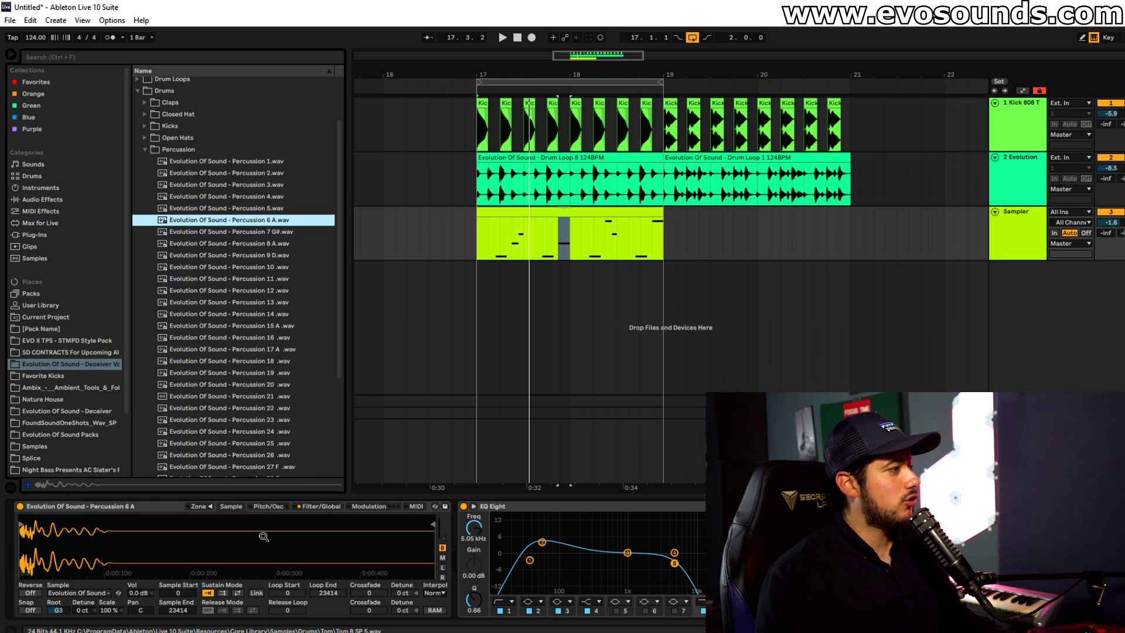
pyautogui.moveTo(58, 610); pyautogui.dragTo(58, 621)
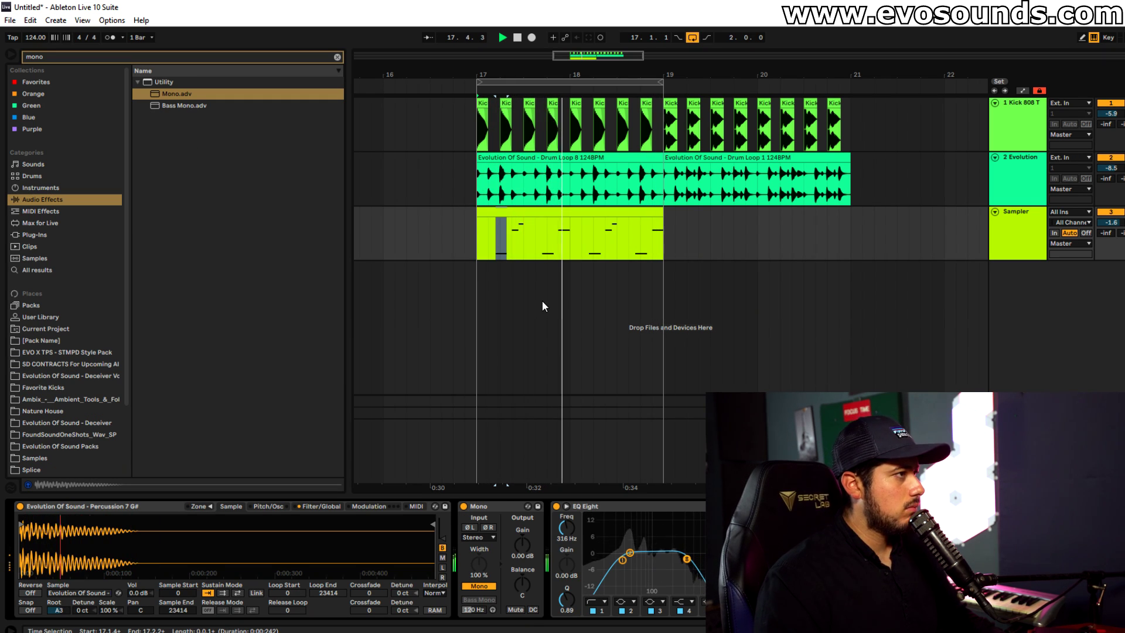
pyautogui.press('space')
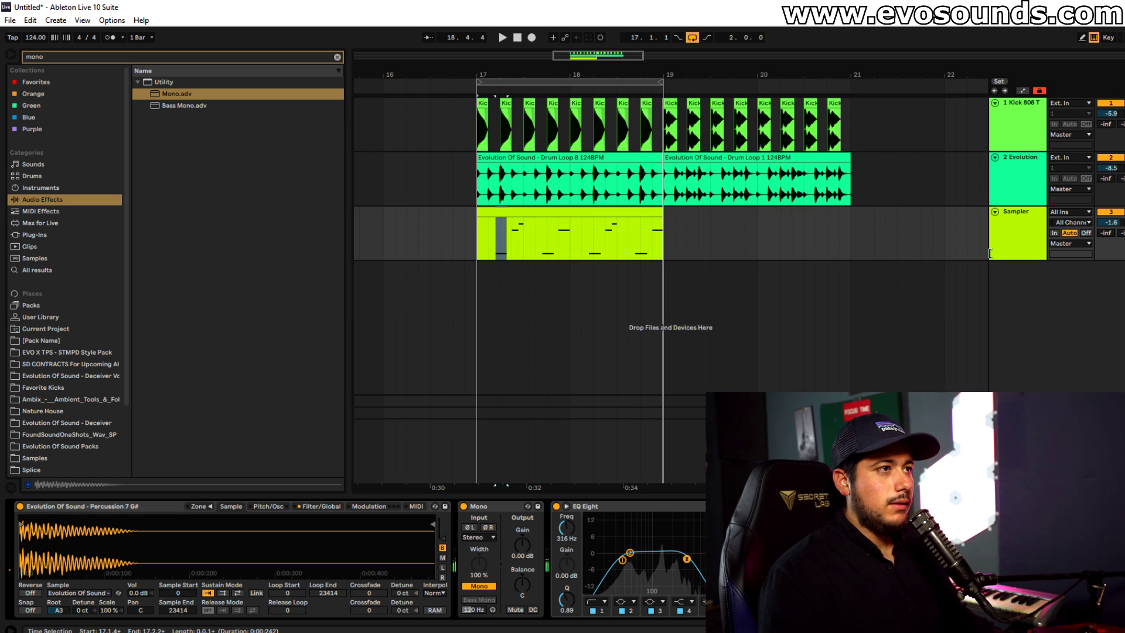
# Duplicate the Sampler track and, on the copy, set the volume to -0.4 dB and the EQ Eight low-pass to 22.0 kHz
pyautogui.click(265, 505)
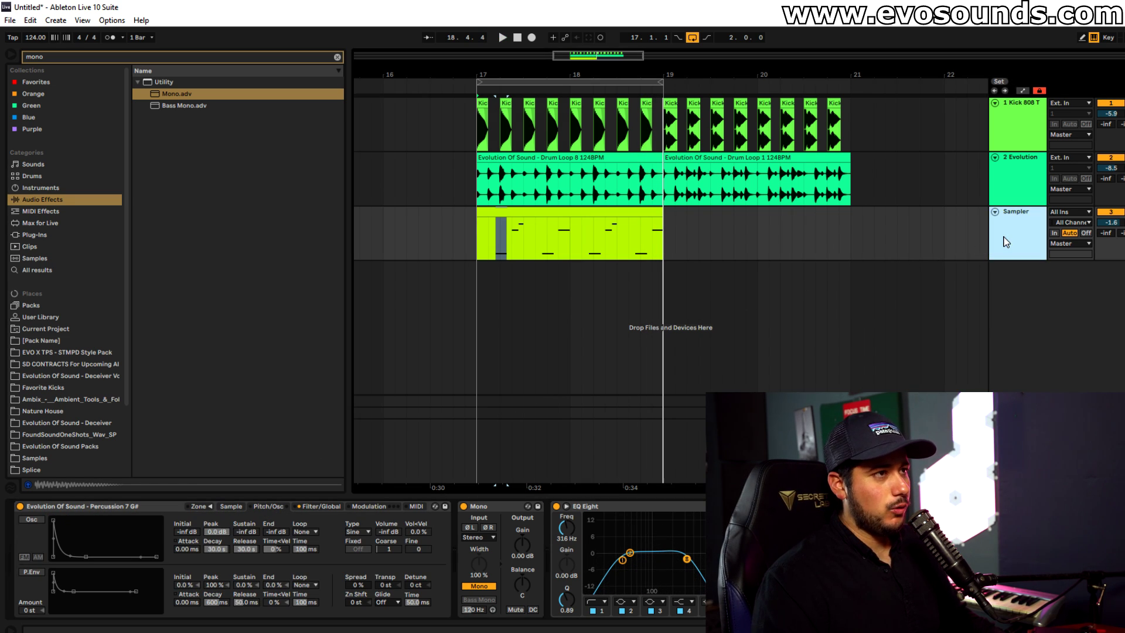
pyautogui.hotkey('ctrl', 'd')
pyautogui.click(557, 268)
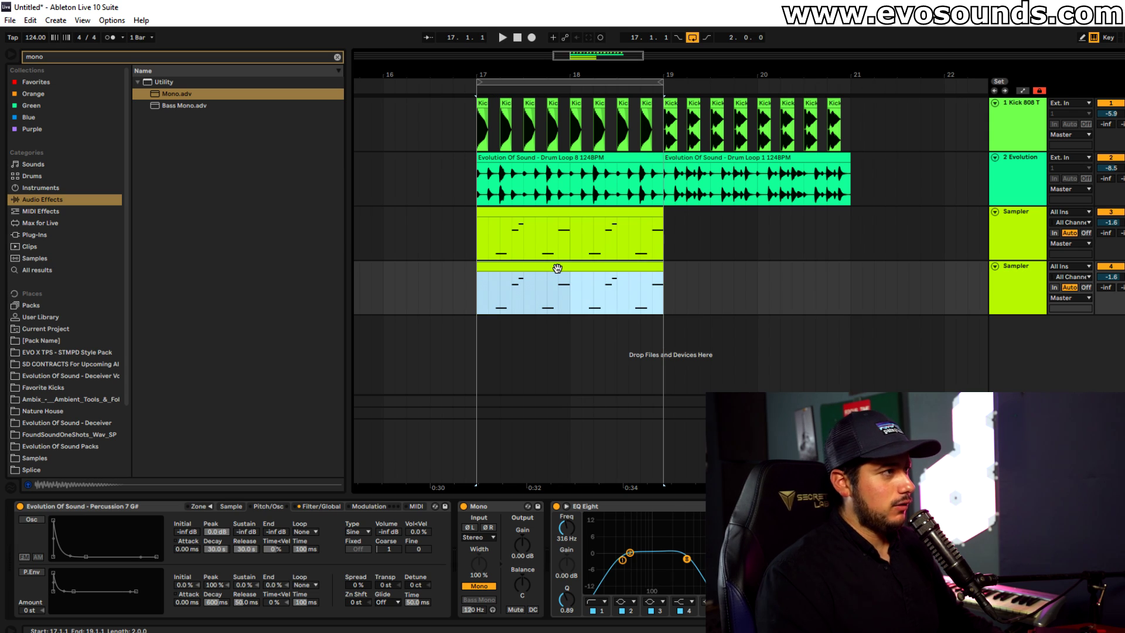
pyautogui.click(1053, 304)
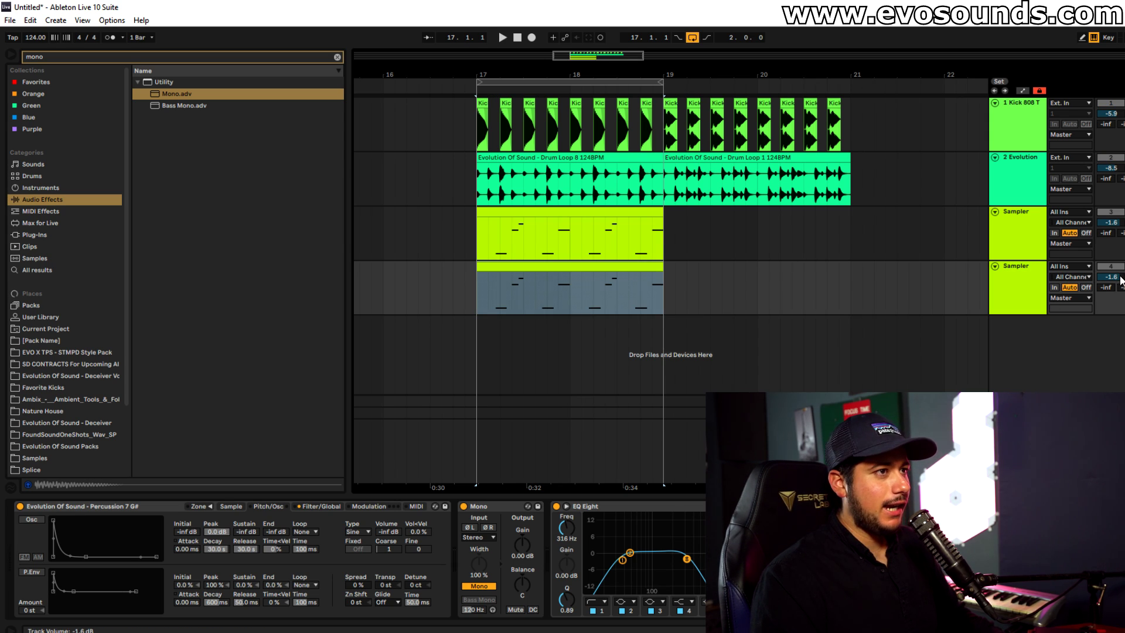
pyautogui.click(1042, 275)
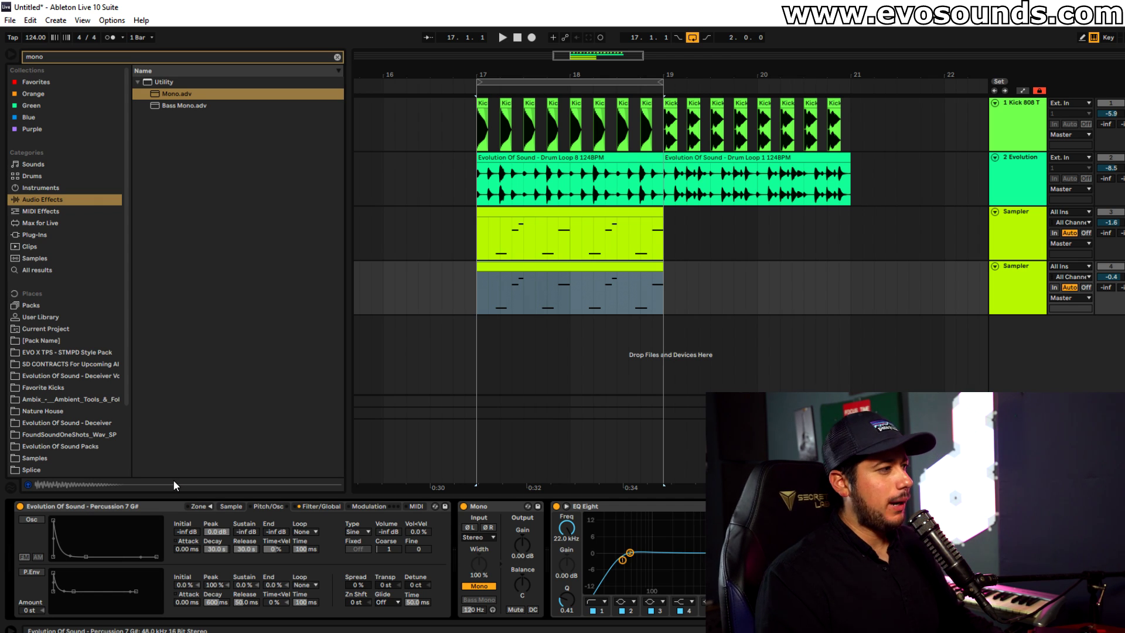
# Switch on the duplicated Sampler's FM oscillator and set its volume to -17 dB while playing the groove
pyautogui.click(30, 519)
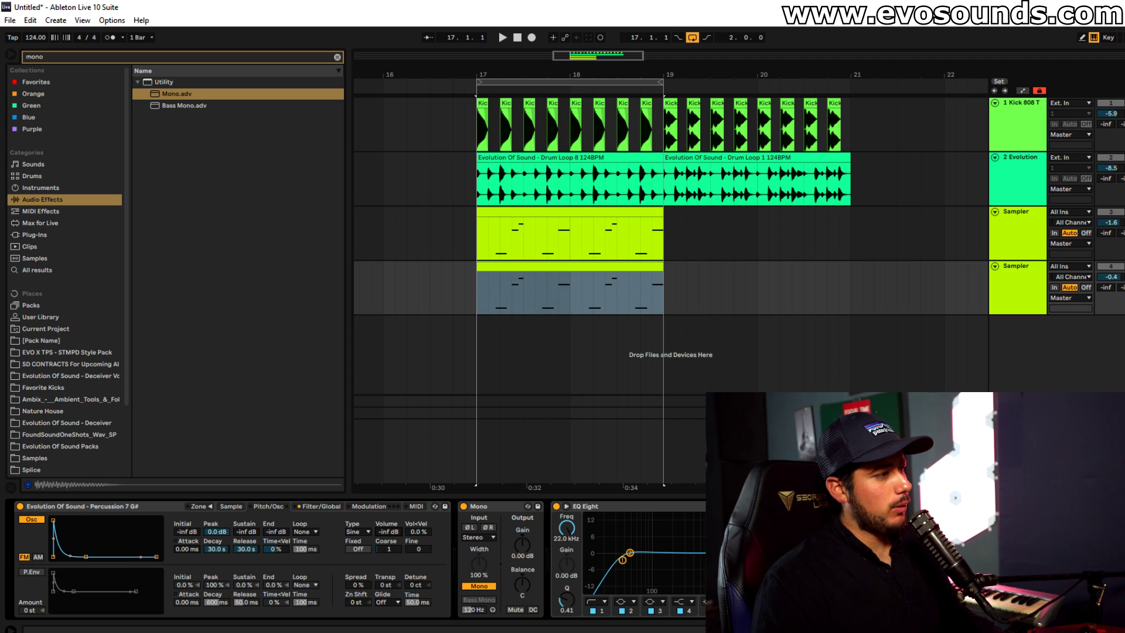
pyautogui.press('space')
pyautogui.moveTo(386, 532)
pyautogui.mouseDown()
pyautogui.moveTo(386, 515)
pyautogui.moveTo(391, 547)
pyautogui.mouseUp()
pyautogui.press('space')
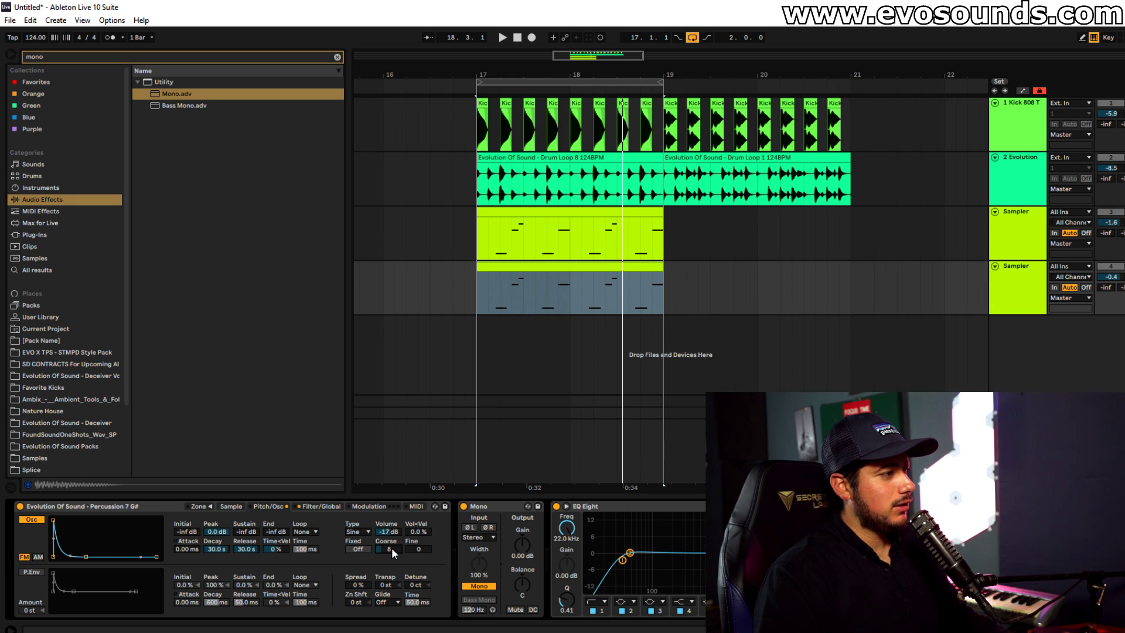
# Set the duplicated Sampler's FM oscillator coarse value to 0.125 while playing the groove
pyautogui.press('space')
pyautogui.moveTo(391, 547); pyautogui.dragTo(392, 580)
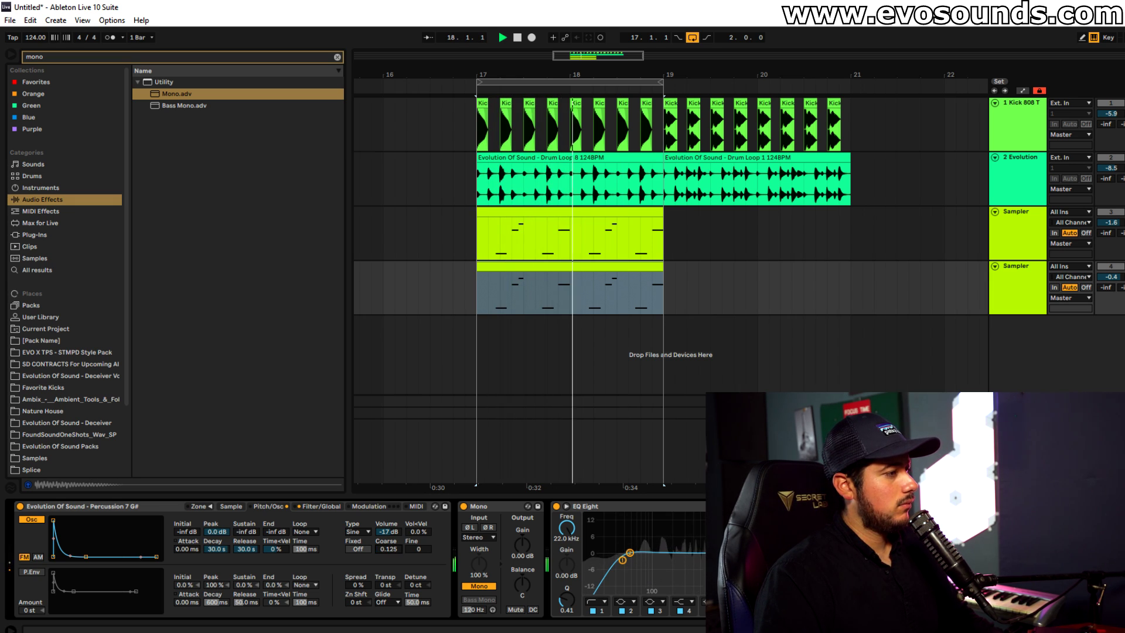
pyautogui.press('space')
# Delete all notes from the duplicated Sampler track's MIDI clip, leaving the clip empty
pyautogui.doubleClick(525, 286)
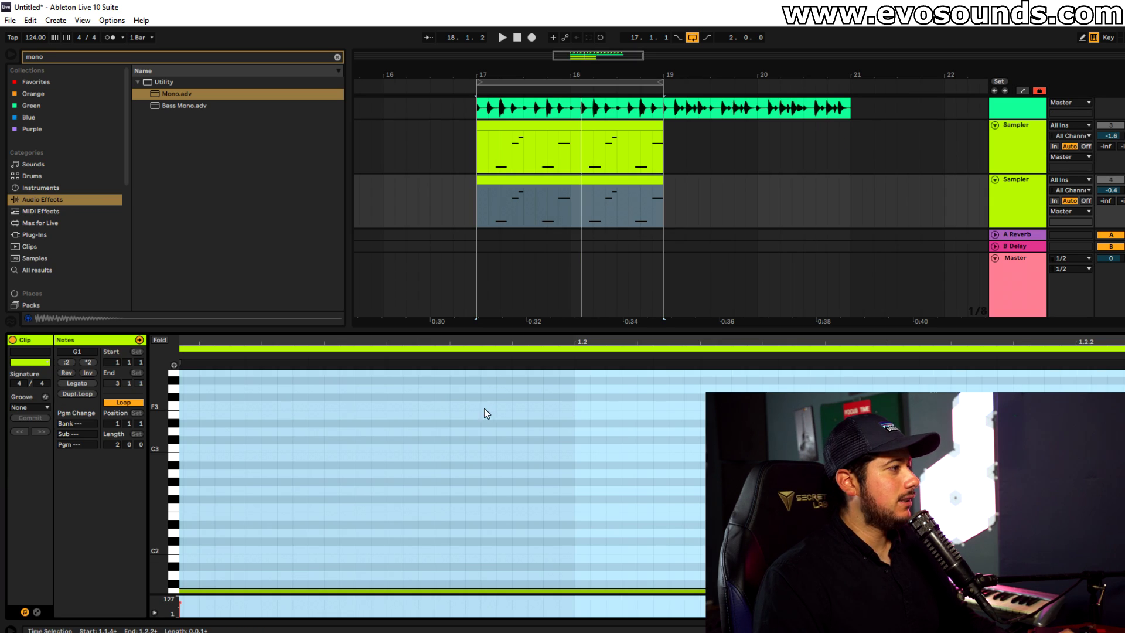
pyautogui.moveTo(342, 335); pyautogui.dragTo(291, 344)
pyautogui.click(224, 597)
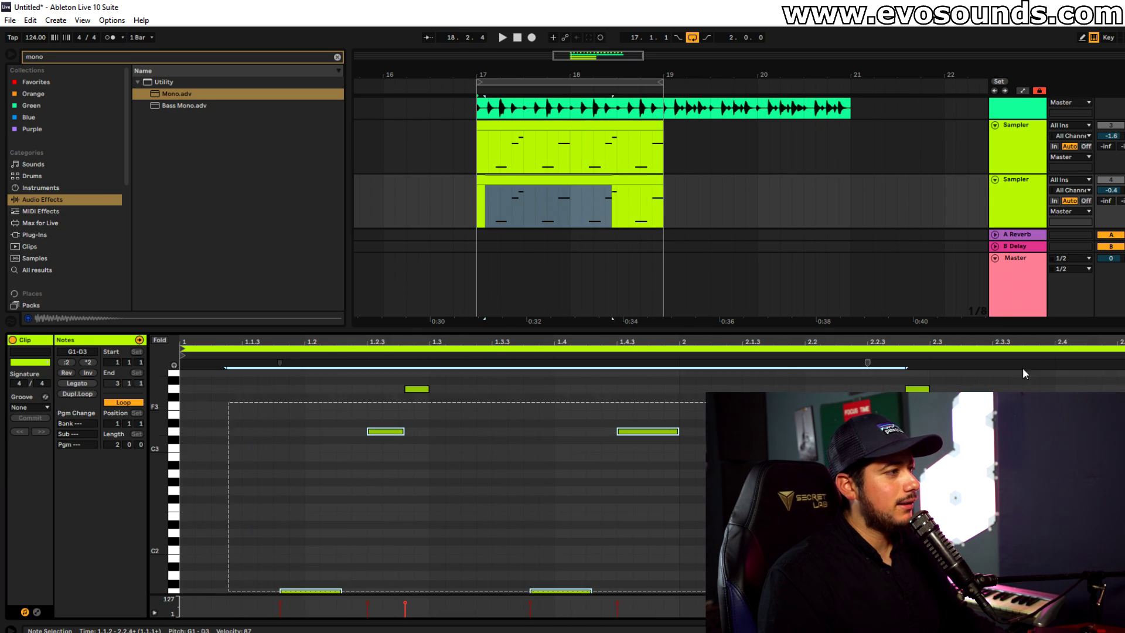
pyautogui.hotkey('ctrl', 'a')
pyautogui.press('Delete')
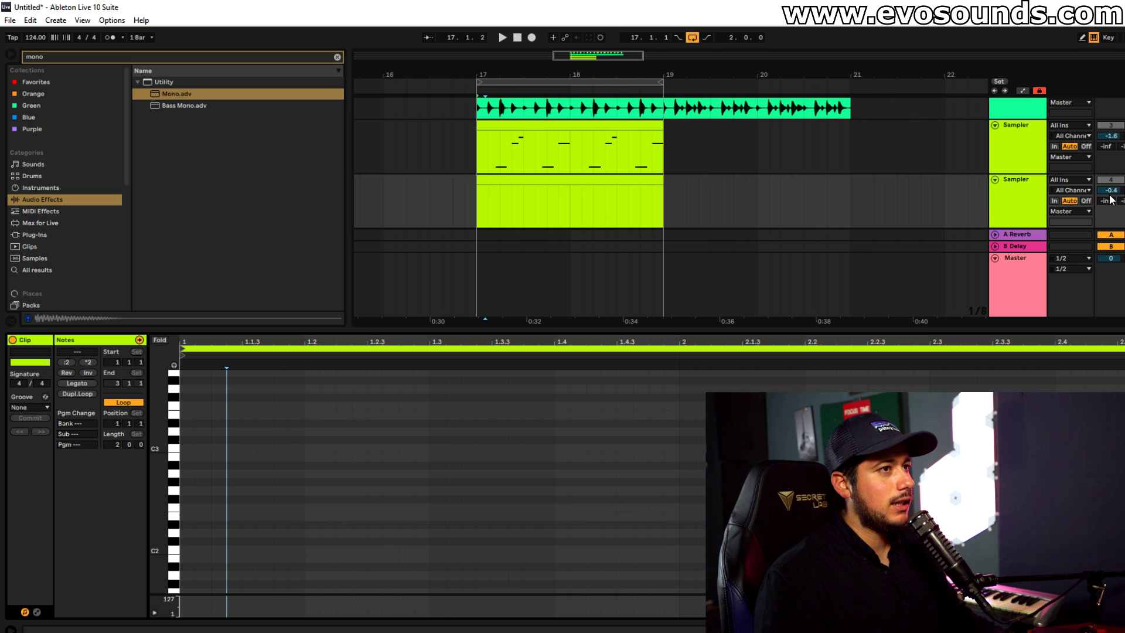
# Adjust the duplicated Sampler's FM oscillator coarse ratio and open its waveform type choices
pyautogui.press('z')
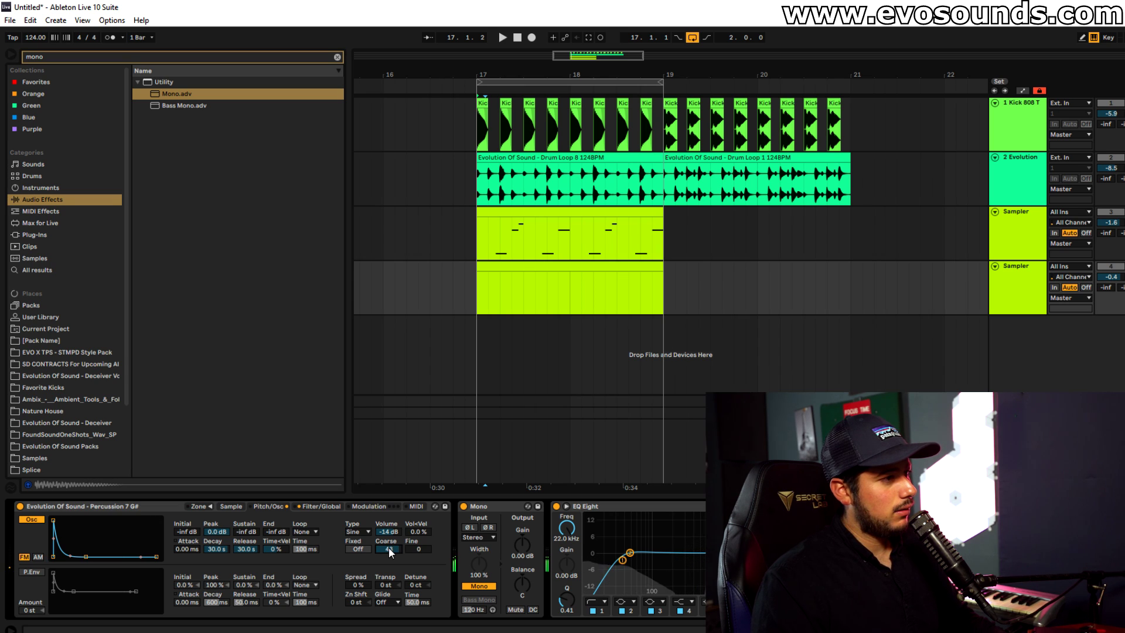
pyautogui.moveTo(390, 550)
pyautogui.mouseDown()
pyautogui.moveTo(390, 586)
pyautogui.moveTo(406, 543)
pyautogui.mouseUp()
pyautogui.click(357, 533)
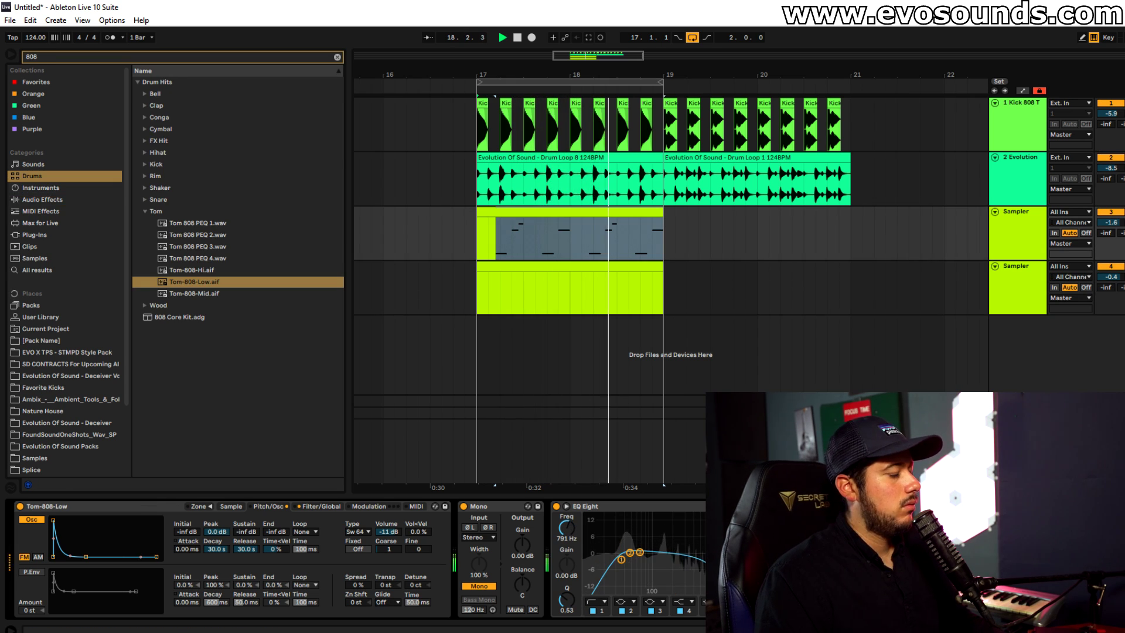
# Lower the FM oscillator volume on the Tom-808-Low Sampler, show its sample waveform and play the groove
pyautogui.press('space')
pyautogui.moveTo(571, 68); pyautogui.dragTo(569, 97)
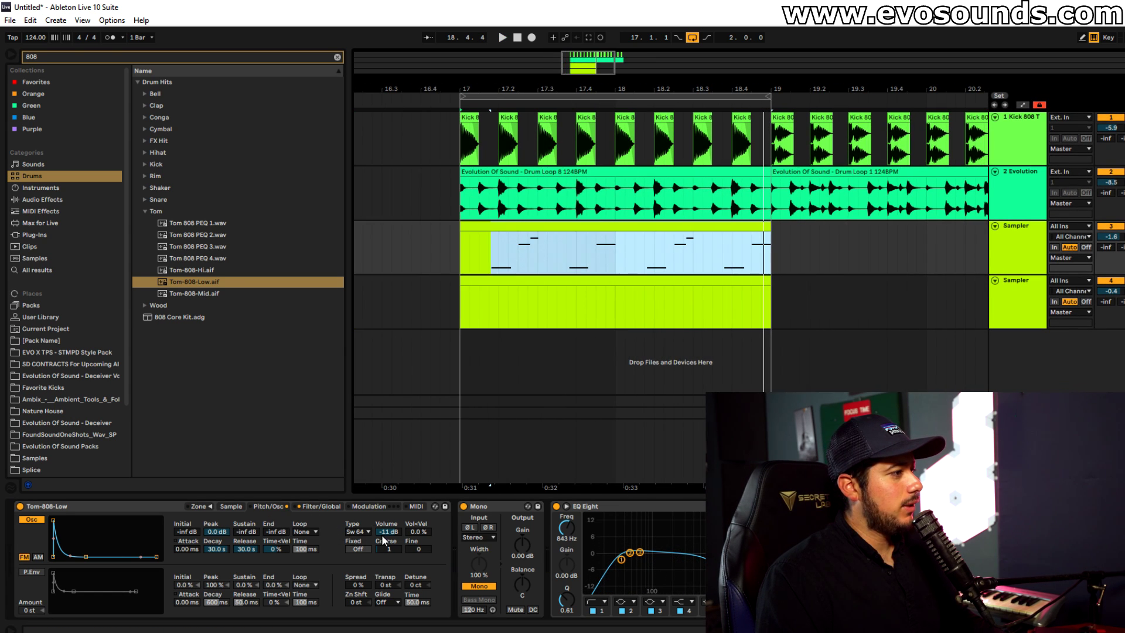
pyautogui.moveTo(384, 532); pyautogui.dragTo(384, 586)
pyautogui.click(228, 506)
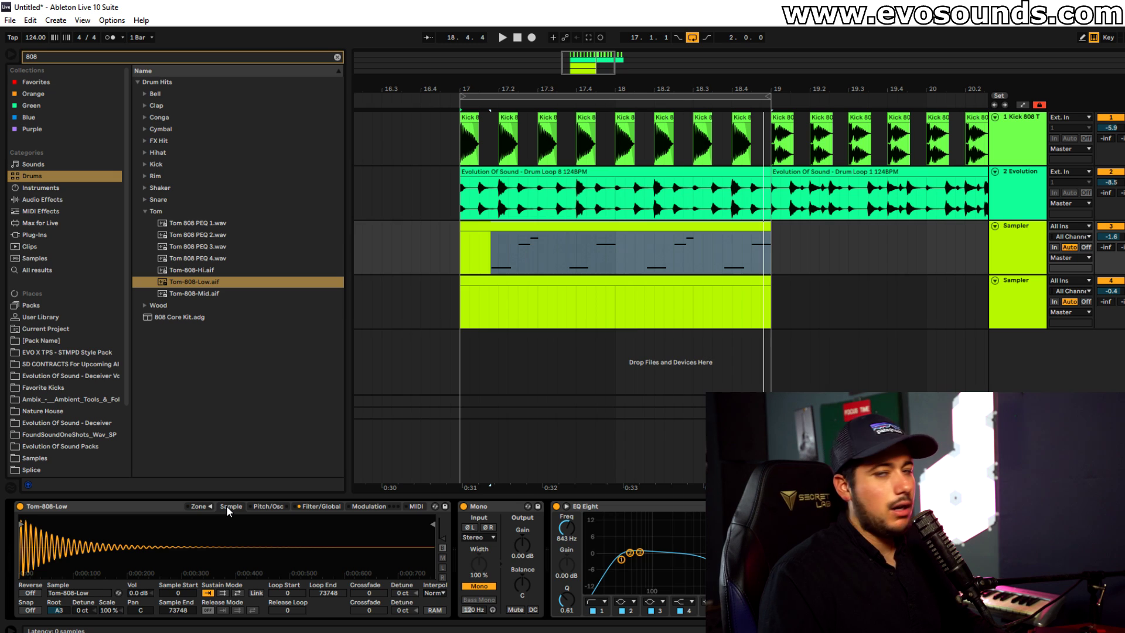
pyautogui.press('space')
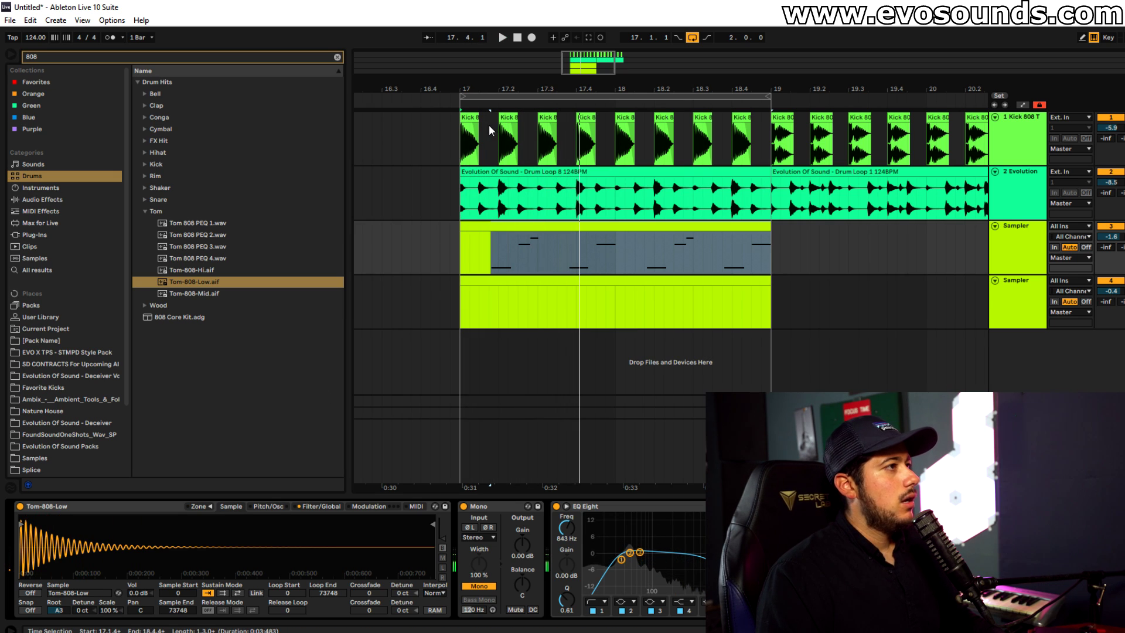
# Lengthen the first Kick 808 clip at bar 17 to a full beat and duplicate it seven times up to bar 19
pyautogui.click(473, 118)
pyautogui.press('space')
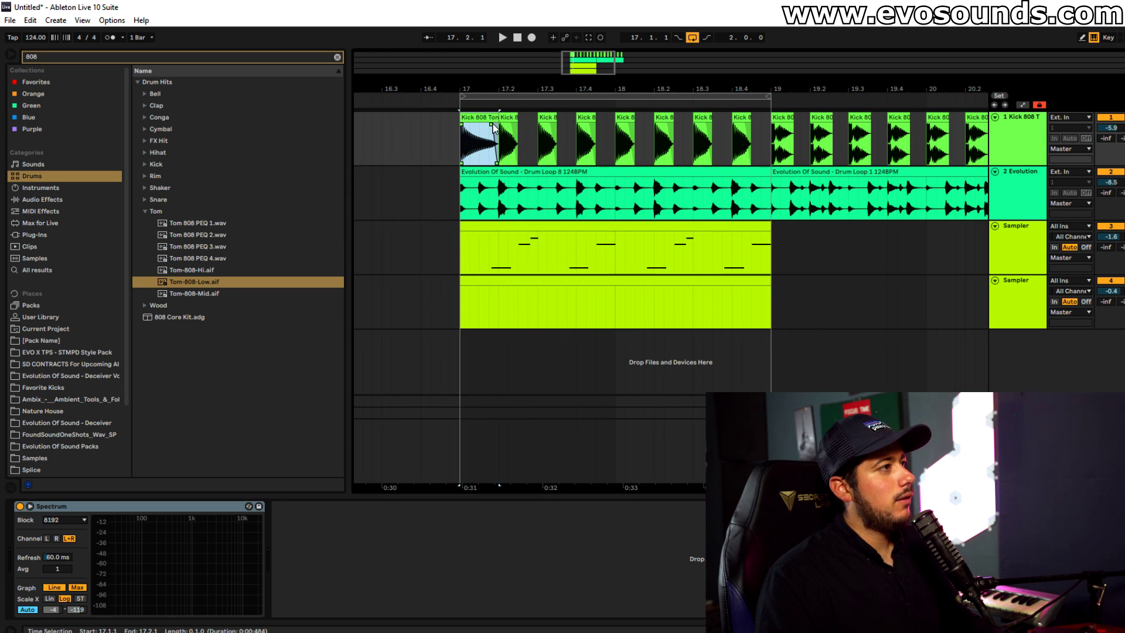
pyautogui.hotkey('ctrl', 'd')
pyautogui.hotkey('ctrl', 'd')
pyautogui.hotkey('ctrl', 'd')
pyautogui.hotkey('ctrl', 'd')
pyautogui.hotkey('ctrl', 'd')
pyautogui.hotkey('ctrl', 'd')
pyautogui.hotkey('ctrl', 'd')
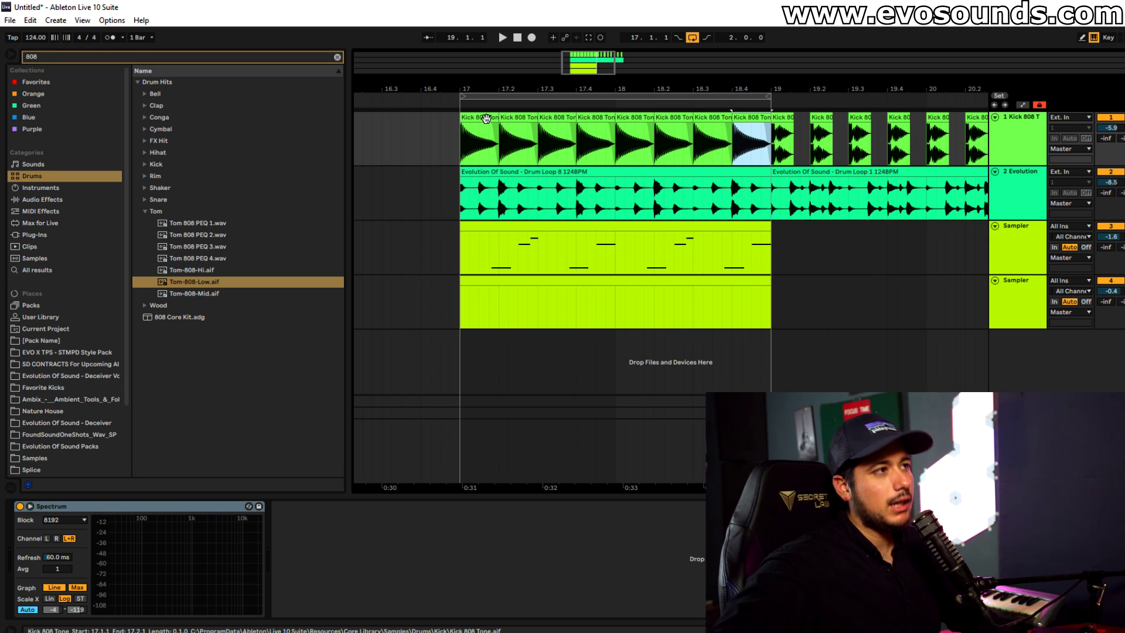
# Transpose the low G notes in the first Sampler track's clip up by octaves to G4 and play the result
pyautogui.doubleClick(522, 220)
pyautogui.moveTo(266, 533); pyautogui.dragTo(761, 410)
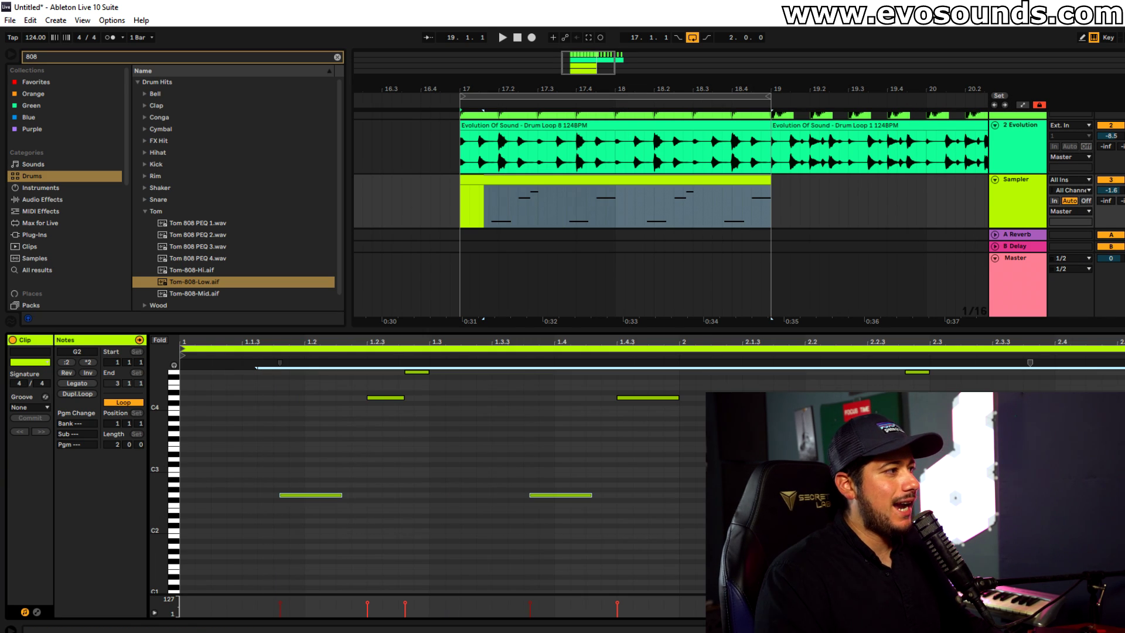
pyautogui.hotkey('shift', 'Up')
pyautogui.moveTo(484, 465); pyautogui.dragTo(1093, 427)
pyautogui.hotkey('shift', 'Up')
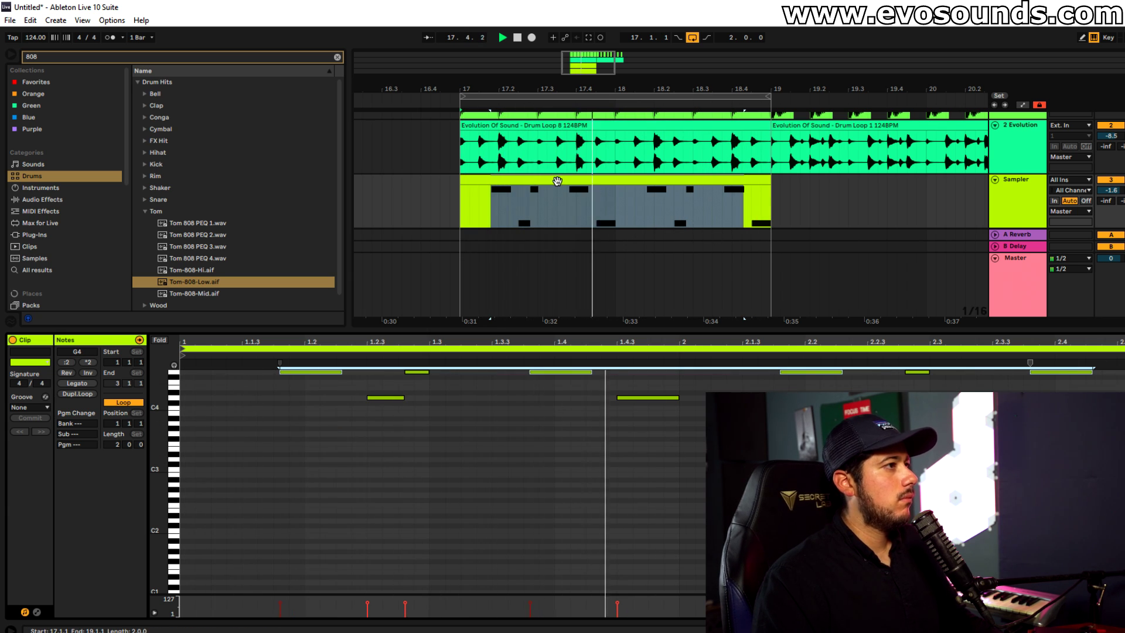
pyautogui.click(997, 186)
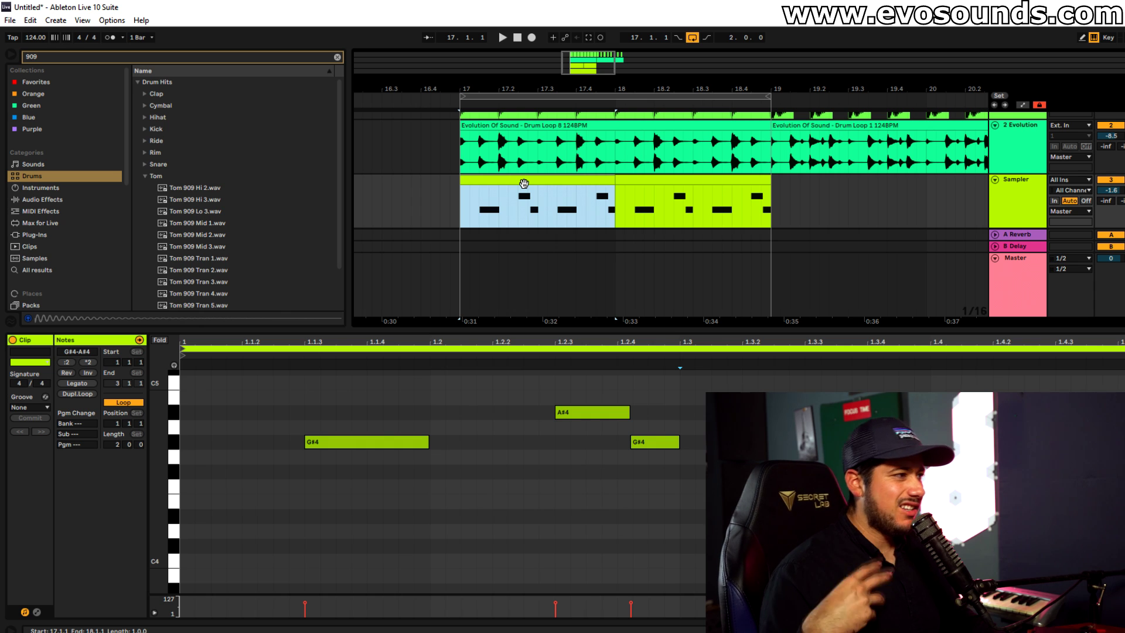